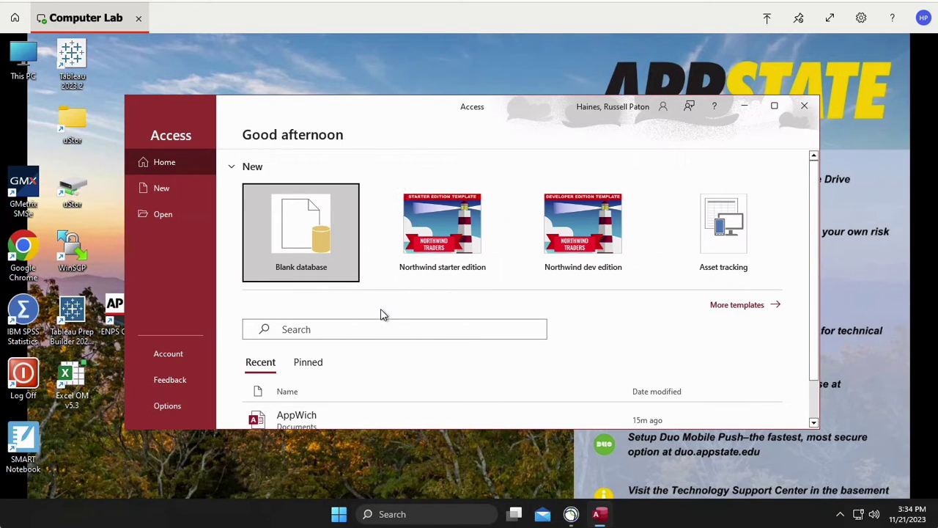
# Open the recent AppWich database and maximize its window
pyautogui.moveTo(812, 360); pyautogui.dragTo(812, 401)
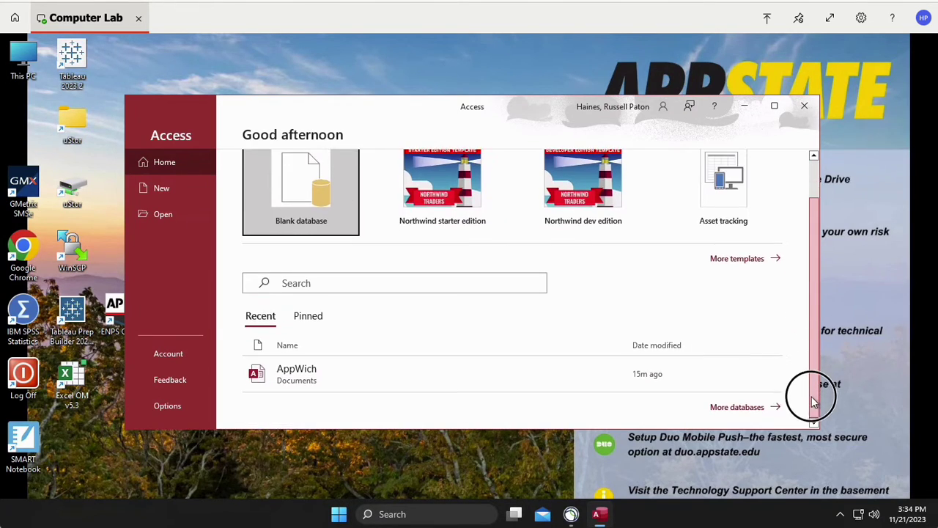
pyautogui.click(286, 375)
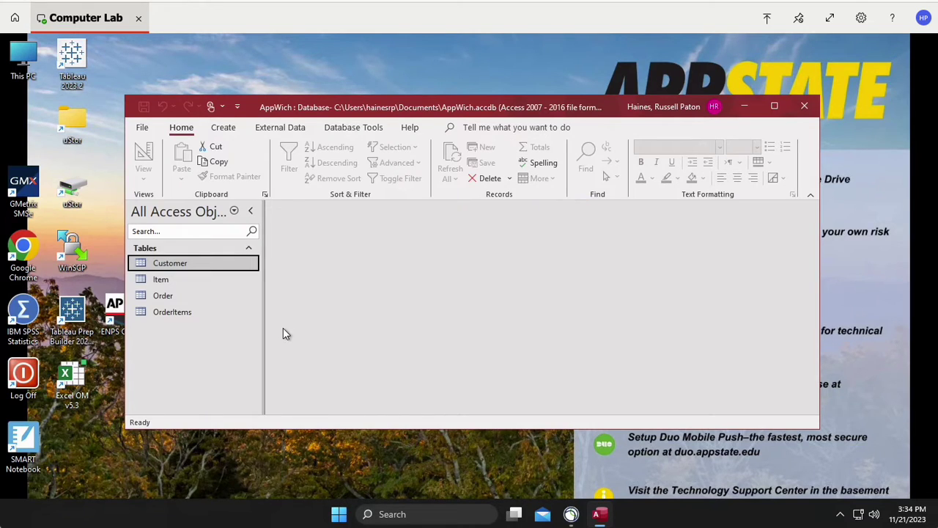
pyautogui.click(775, 109)
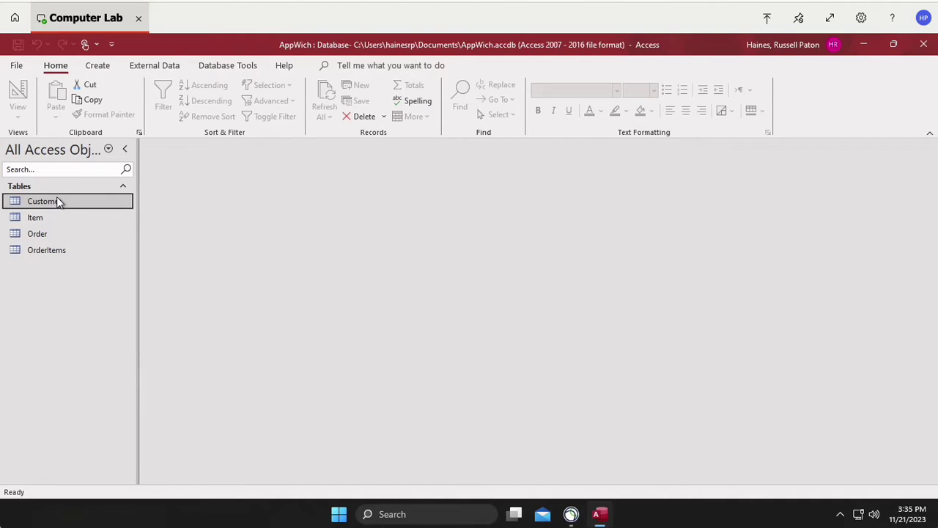
# Review the relationships between the Customer, Order, OrderItems and Item tables, and close the diagram
pyautogui.click(223, 68)
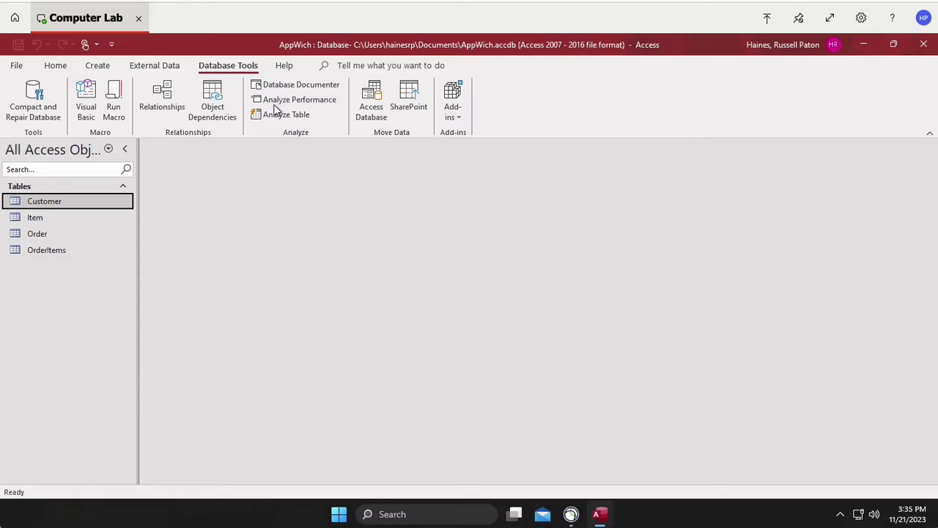
pyautogui.click(163, 99)
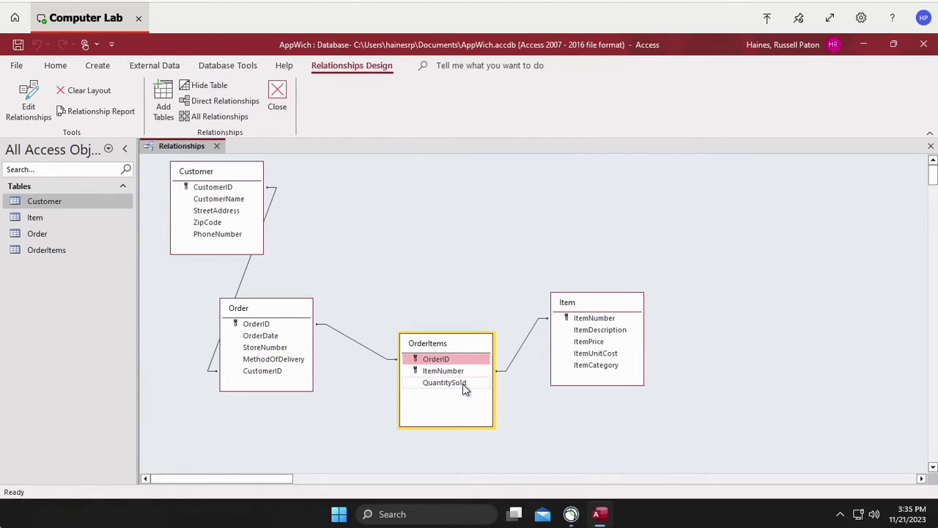
pyautogui.click(217, 147)
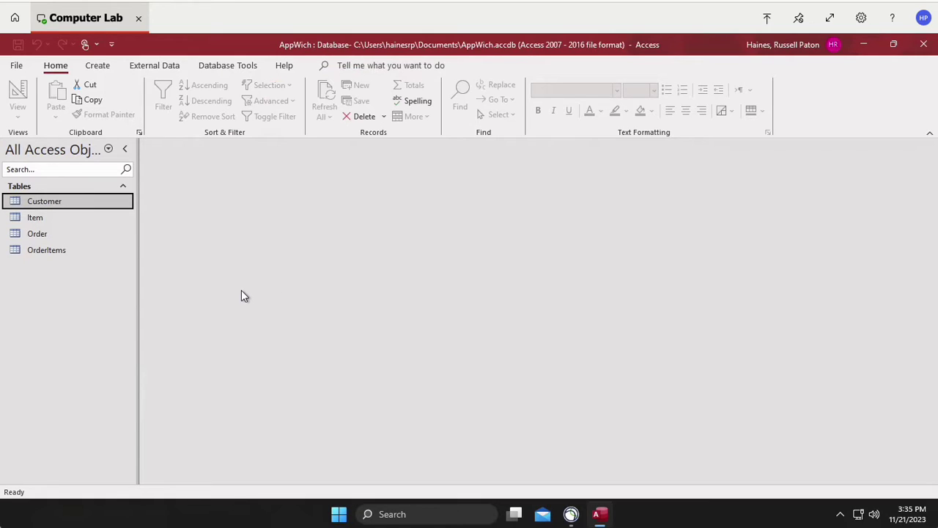
# Start the Form Wizard on the Order table and add all of its fields to the form
pyautogui.click(48, 236)
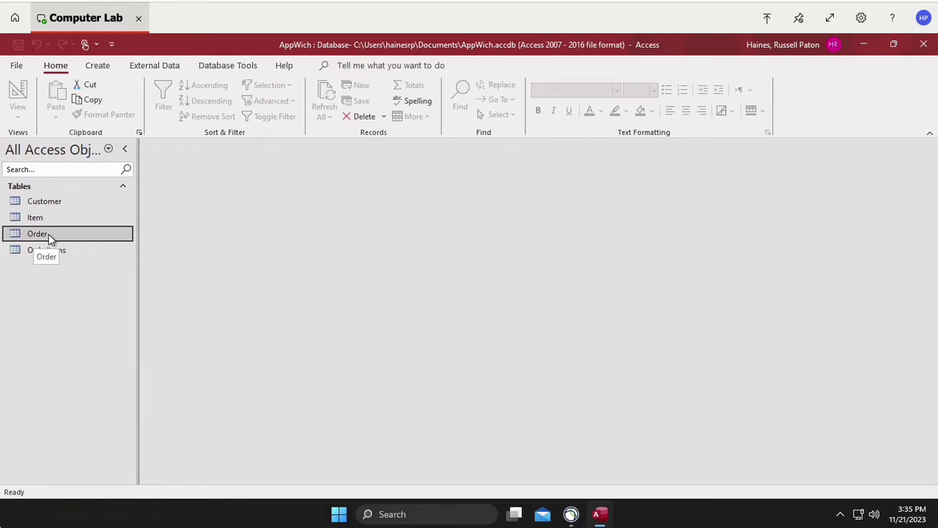
pyautogui.click(57, 252)
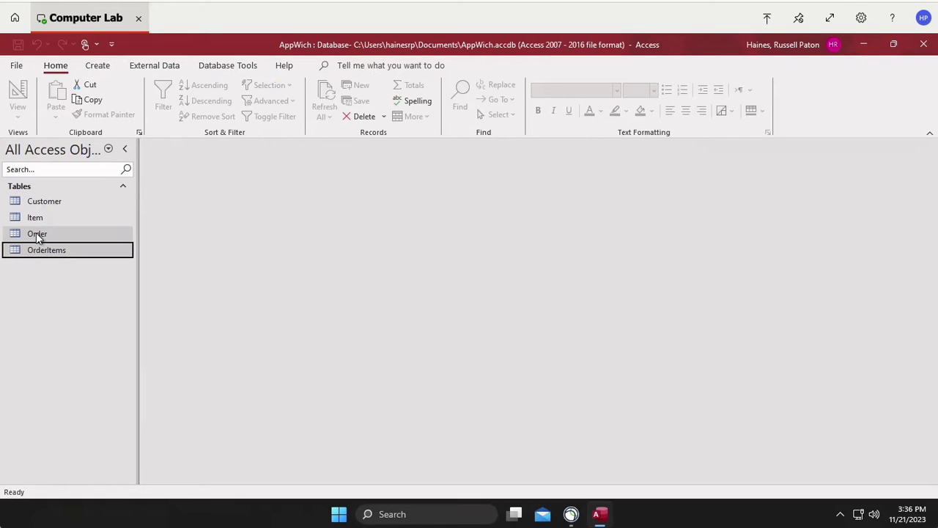
pyautogui.click(37, 236)
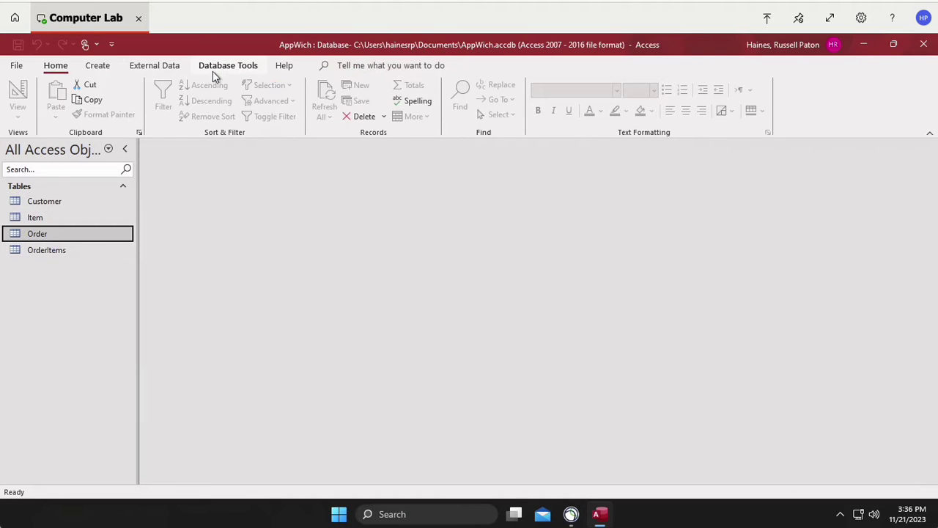
pyautogui.click(97, 67)
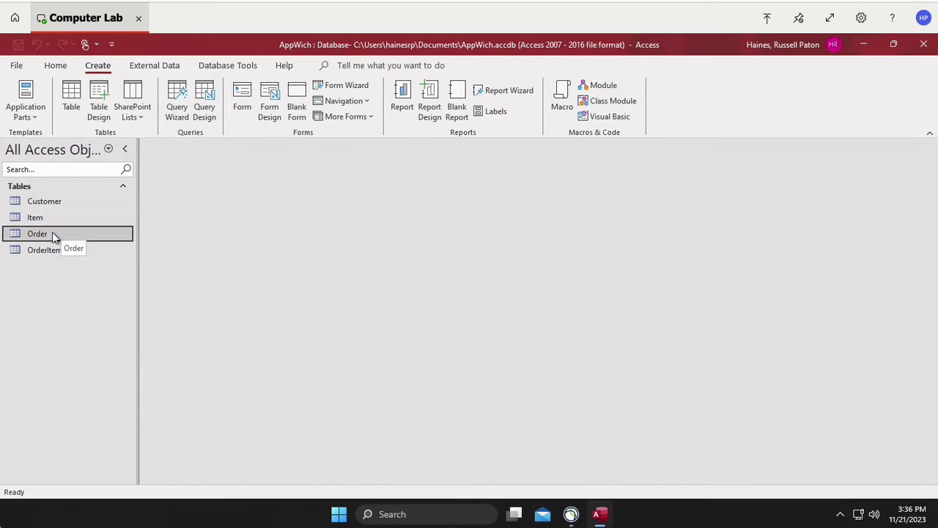
pyautogui.click(335, 84)
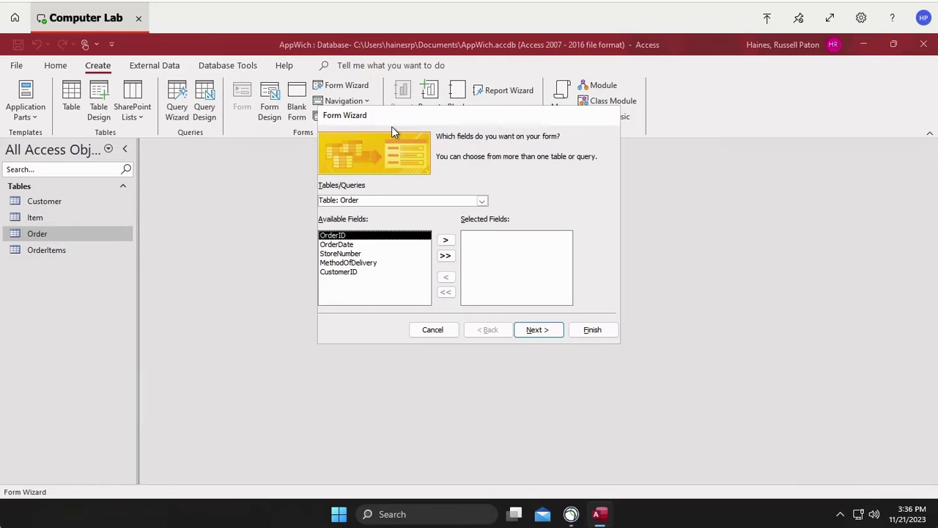
pyautogui.moveTo(408, 125); pyautogui.dragTo(411, 170)
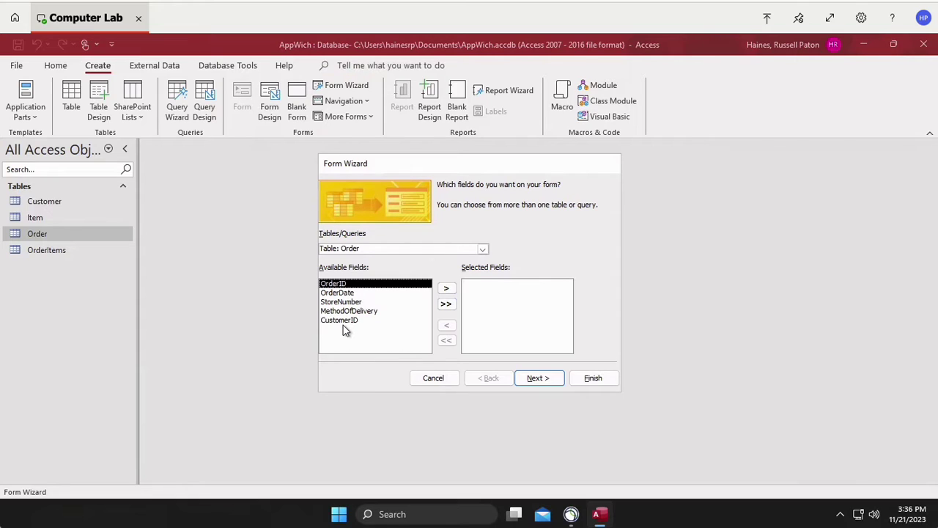
pyautogui.click(446, 306)
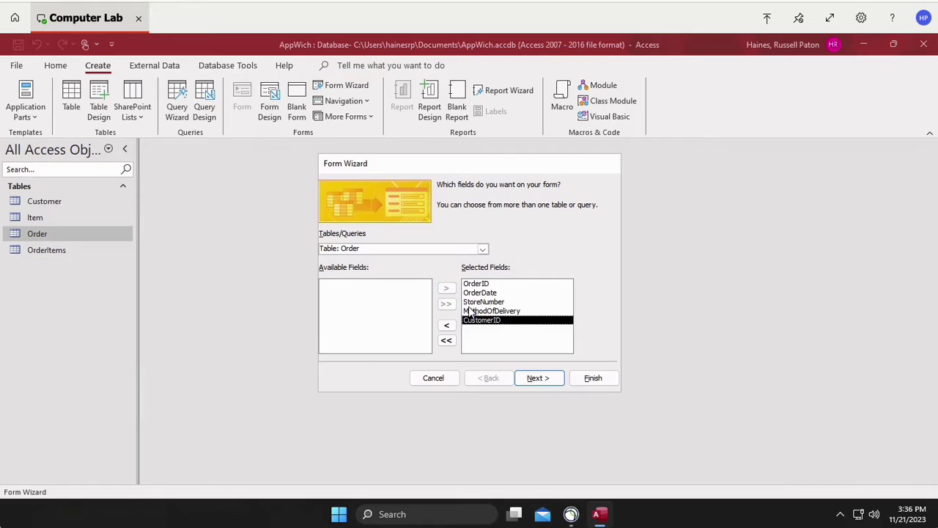
# Add the ItemNumber and QuantitySold fields from the OrderItems table and proceed past the field selection
pyautogui.click(482, 250)
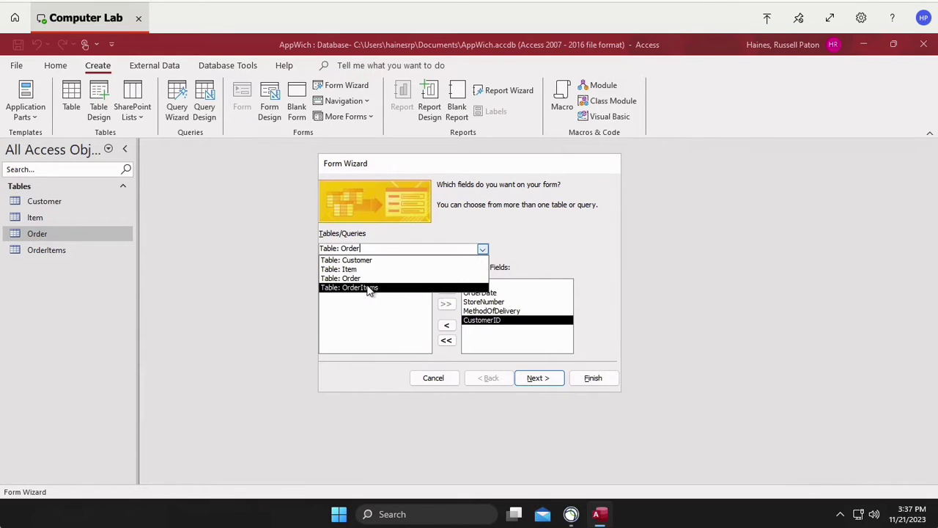
pyautogui.click(369, 288)
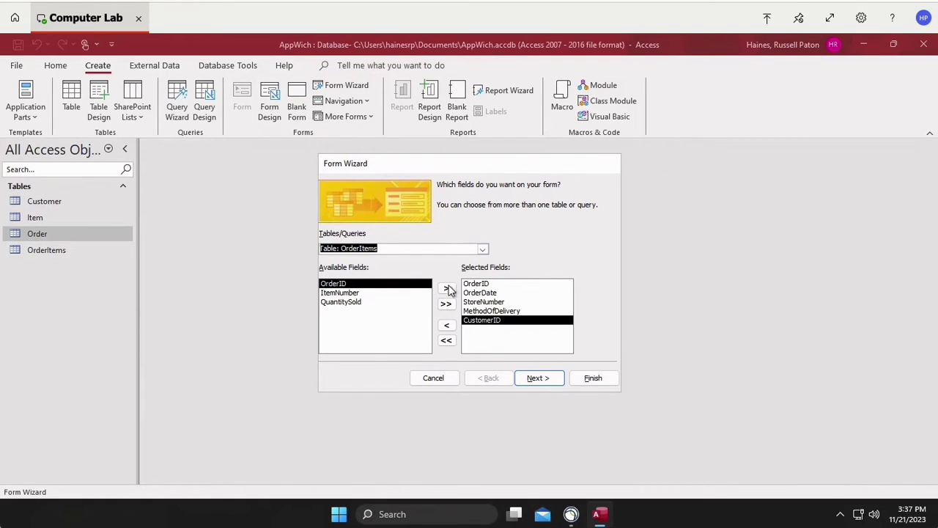
pyautogui.click(346, 294)
pyautogui.click(445, 288)
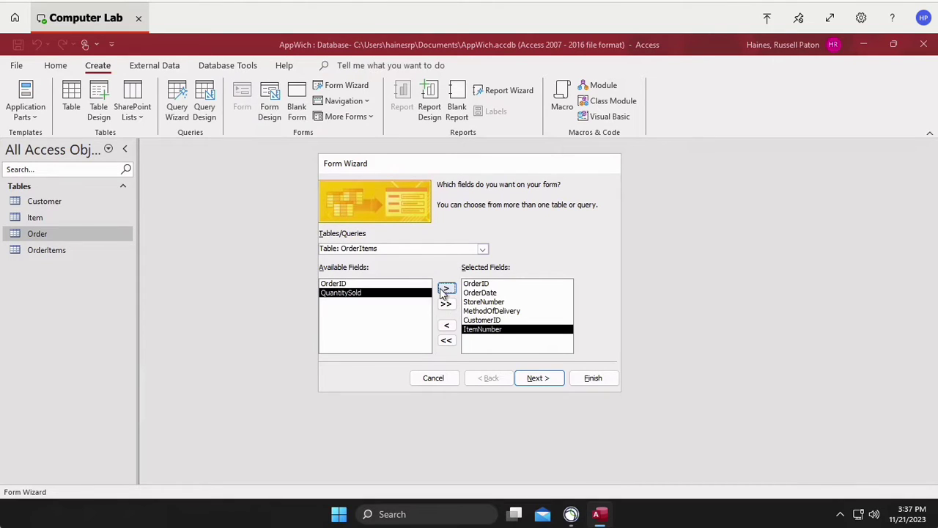
pyautogui.click(446, 288)
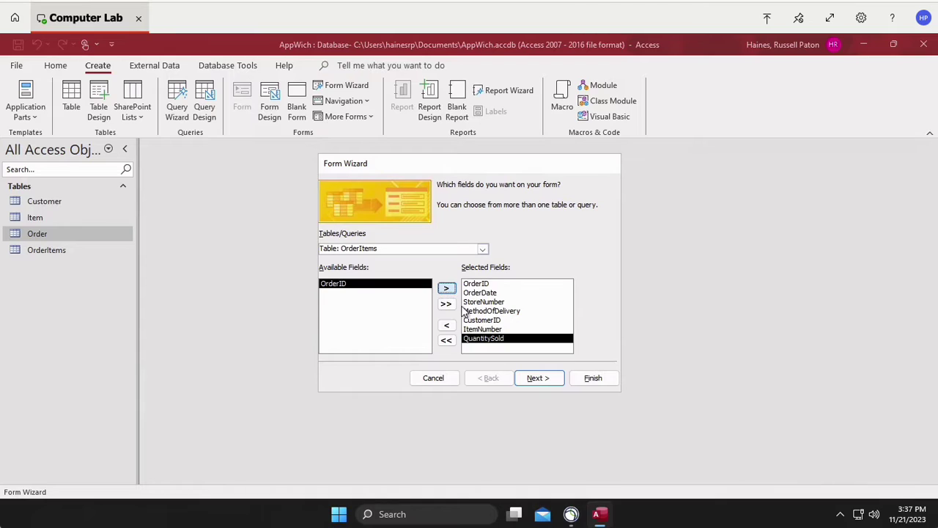
pyautogui.click(537, 379)
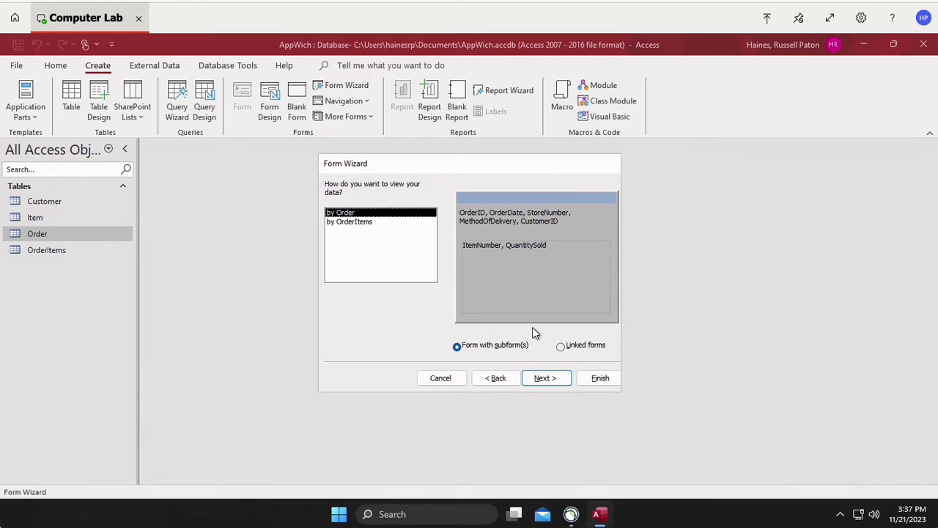
# Set the form to view data by Order as a form with subforms, using a tabular subform layout
pyautogui.click(562, 349)
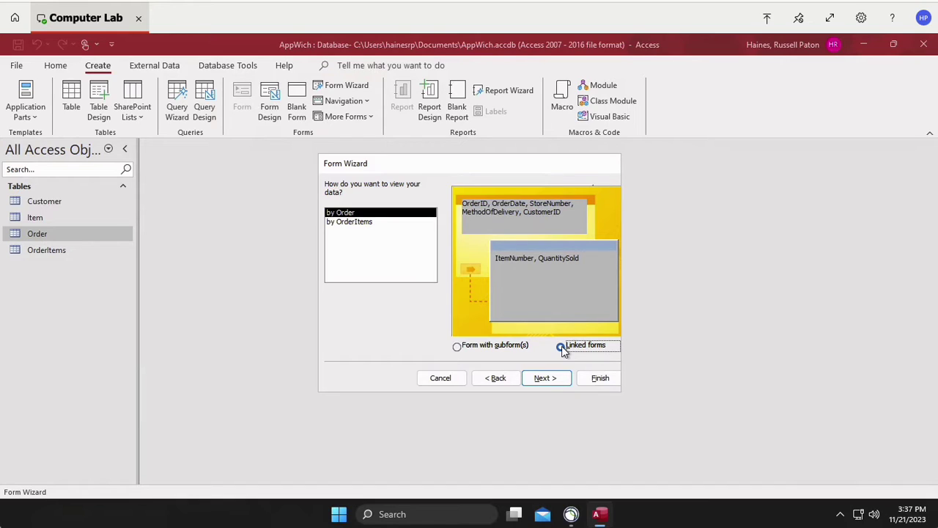
pyautogui.click(457, 347)
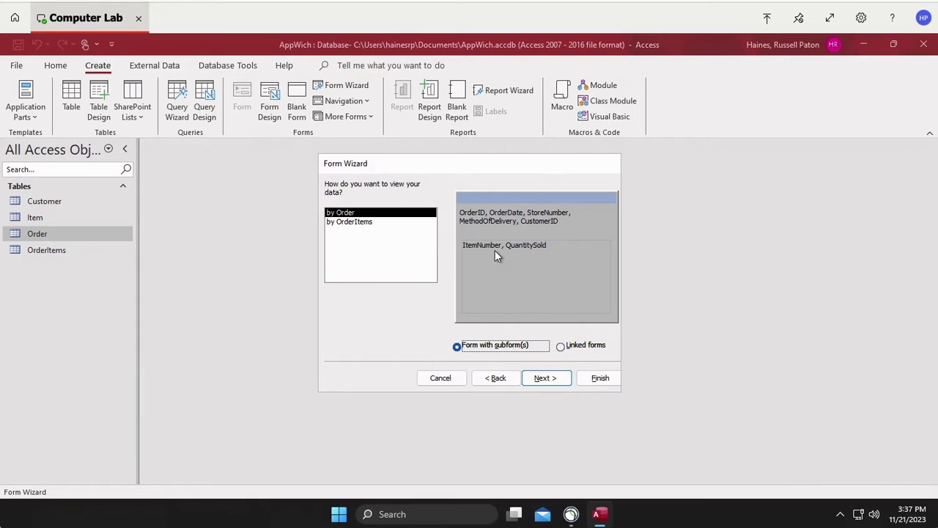
pyautogui.click(339, 216)
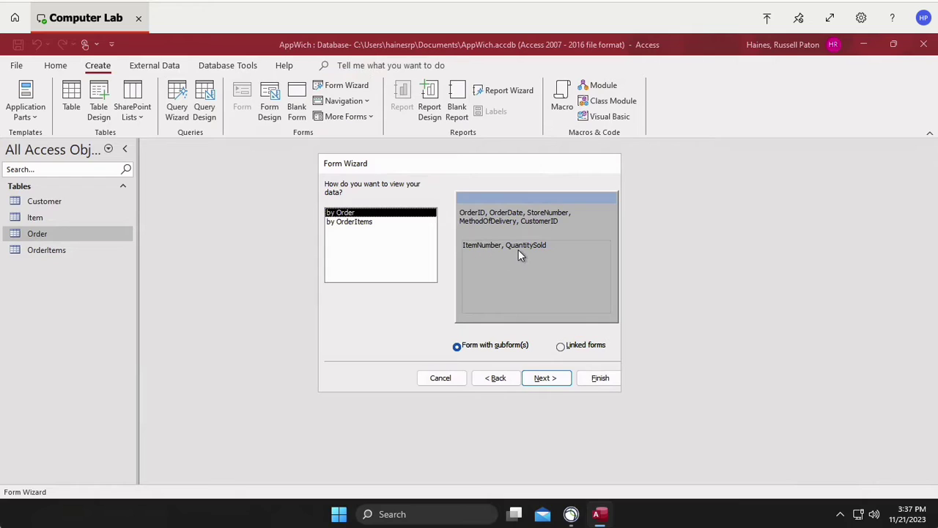
pyautogui.click(346, 226)
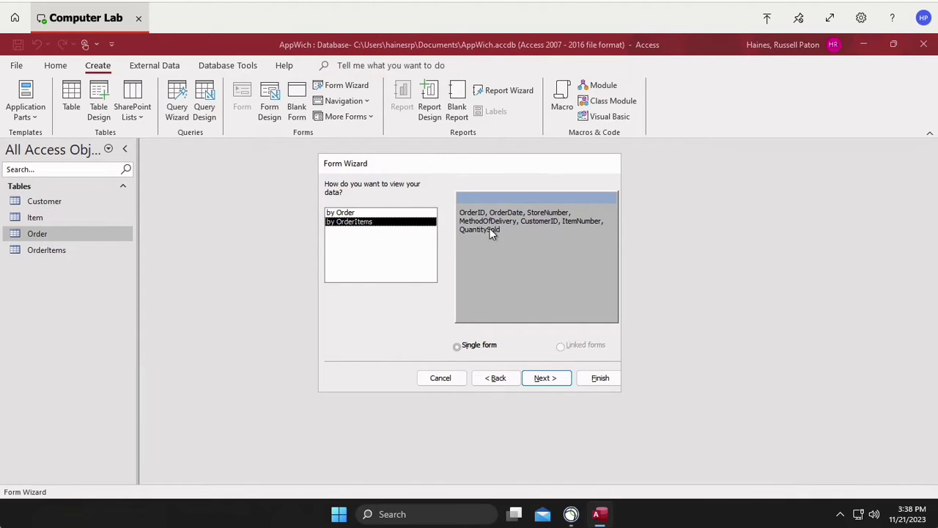
pyautogui.click(341, 214)
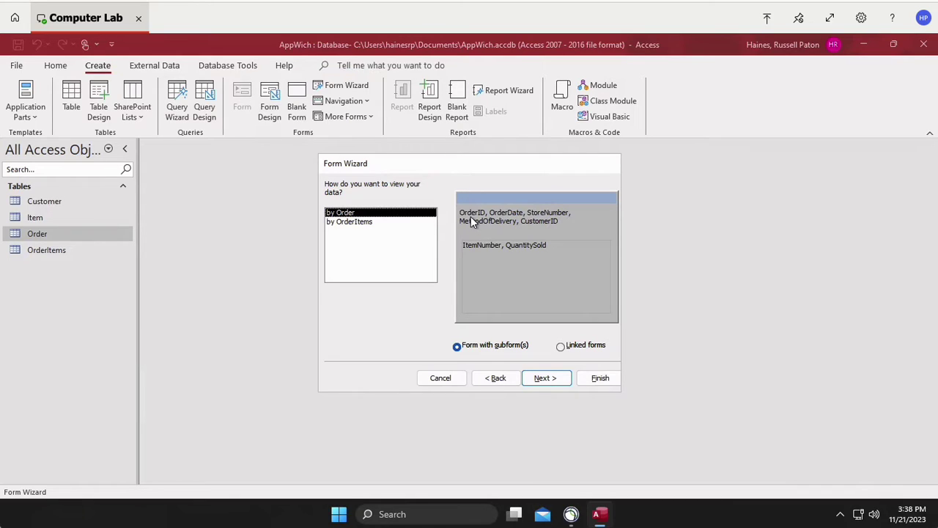
pyautogui.click(545, 379)
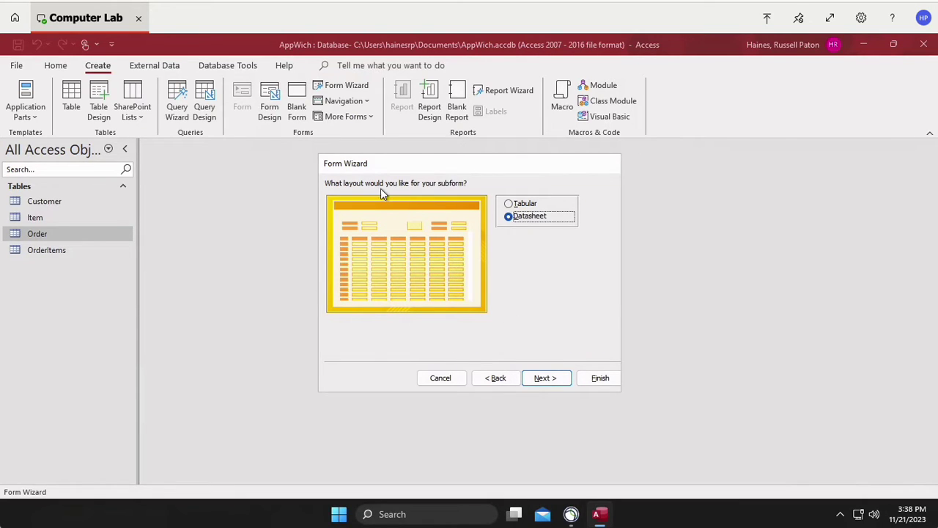
pyautogui.click(510, 204)
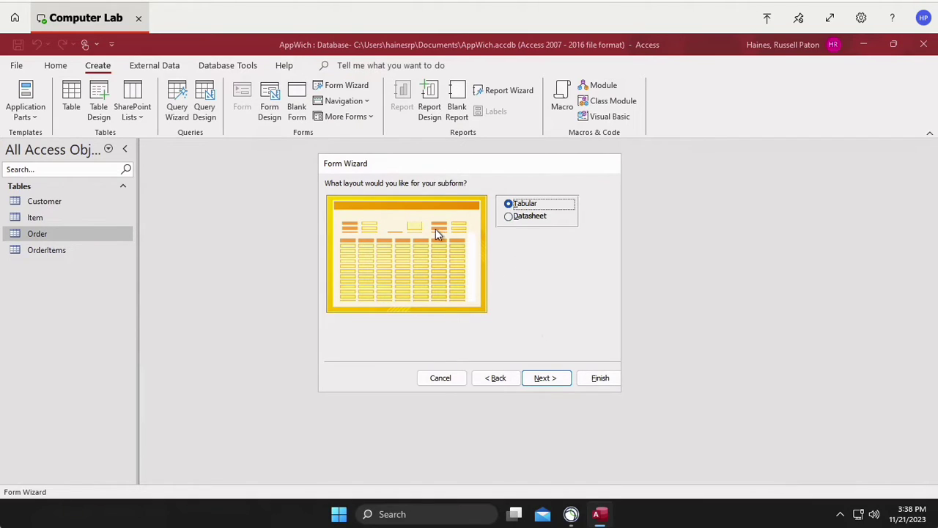
pyautogui.click(538, 378)
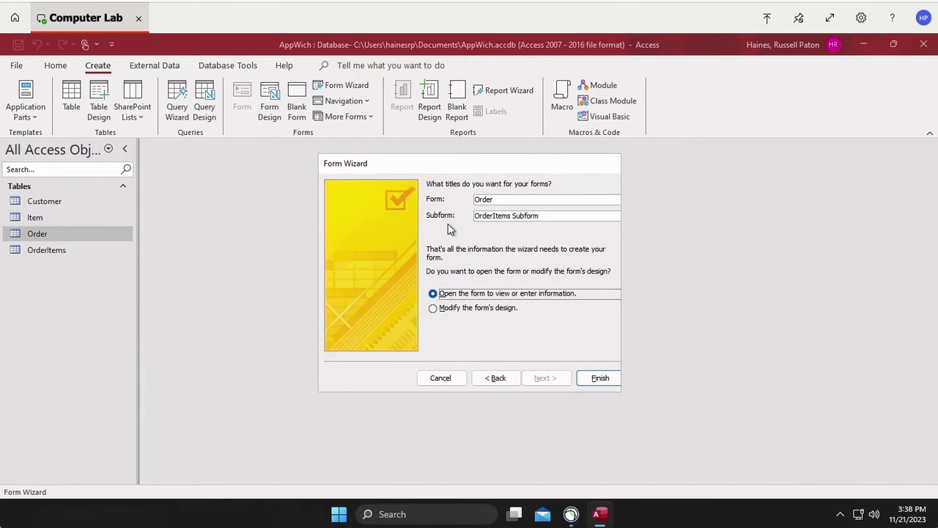
# Title the form "Order Entry" and the subform "OrderItems Subform - Order Entry"
pyautogui.click(503, 200)
pyautogui.write('Ent')
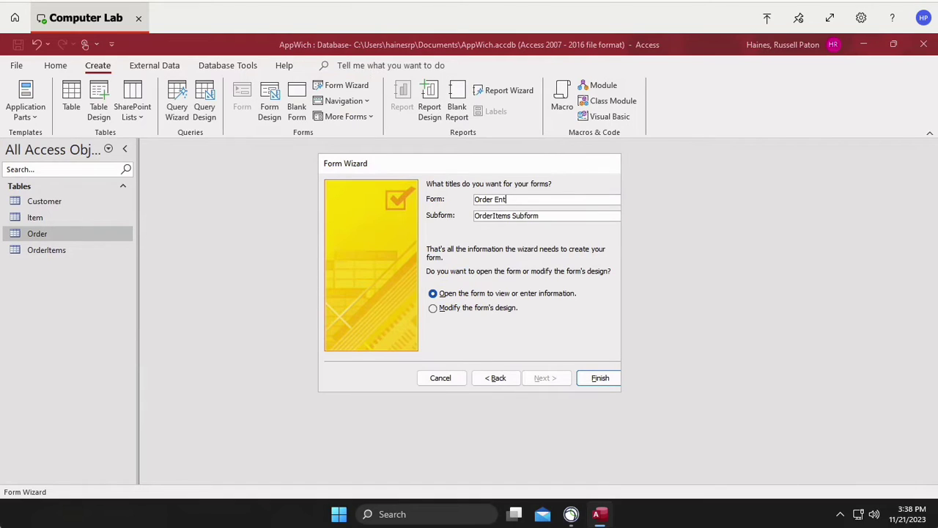
pyautogui.write('ry')
pyautogui.click(551, 216)
pyautogui.write('- OrderEntry')
pyautogui.press('BackSpace')
# Finish the wizard with the option to open the form to view or enter information
pyautogui.click(449, 307)
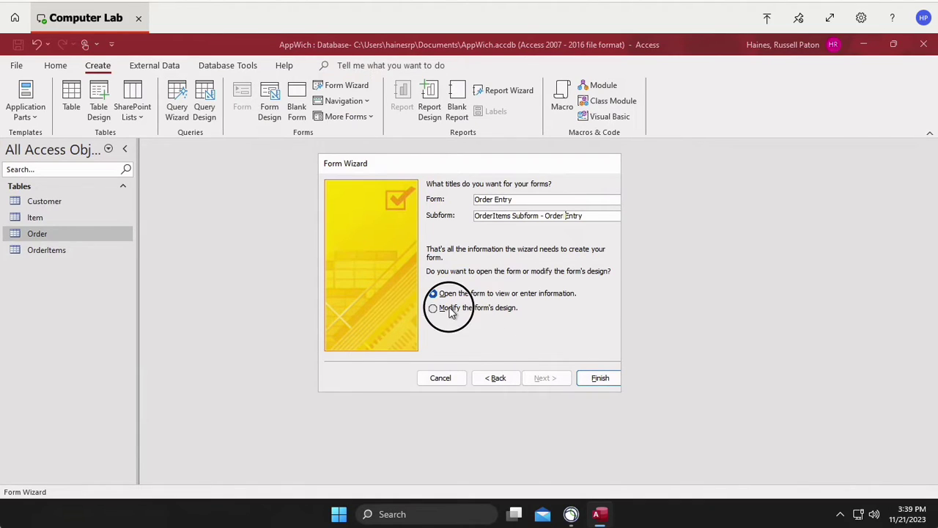
pyautogui.click(434, 294)
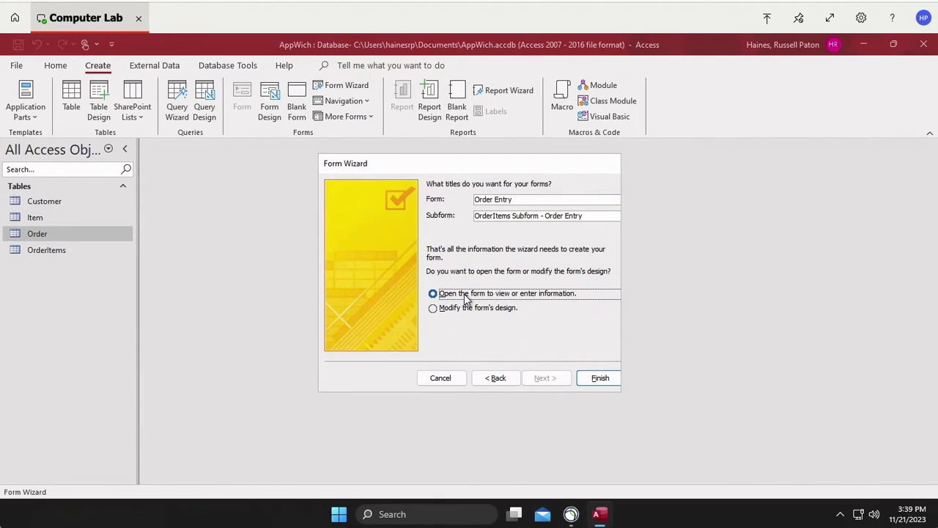
pyautogui.click(600, 379)
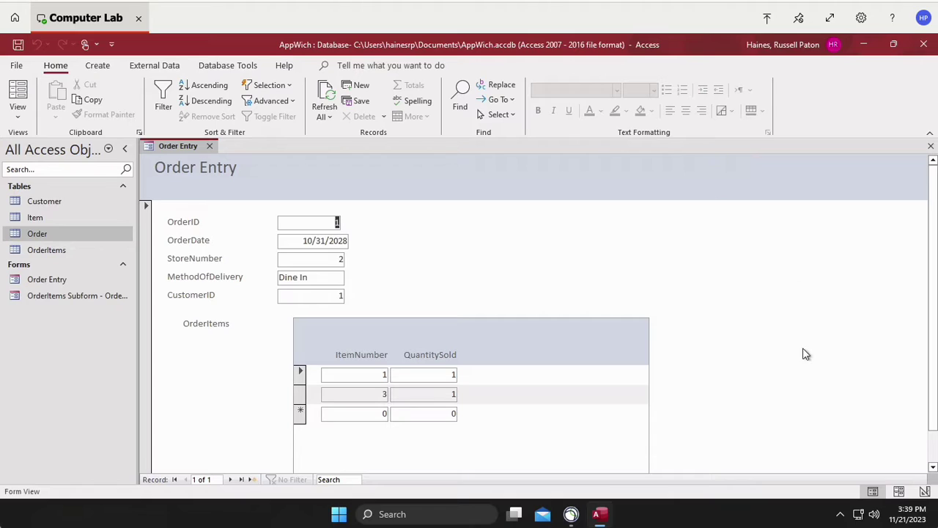
# Start a new order record with OrderDate 12/25/2028, StoreNumber 1 and MethodOfDelivery "Delivery", and fill in the customer ID
pyautogui.scroll(-1, 818, 363)
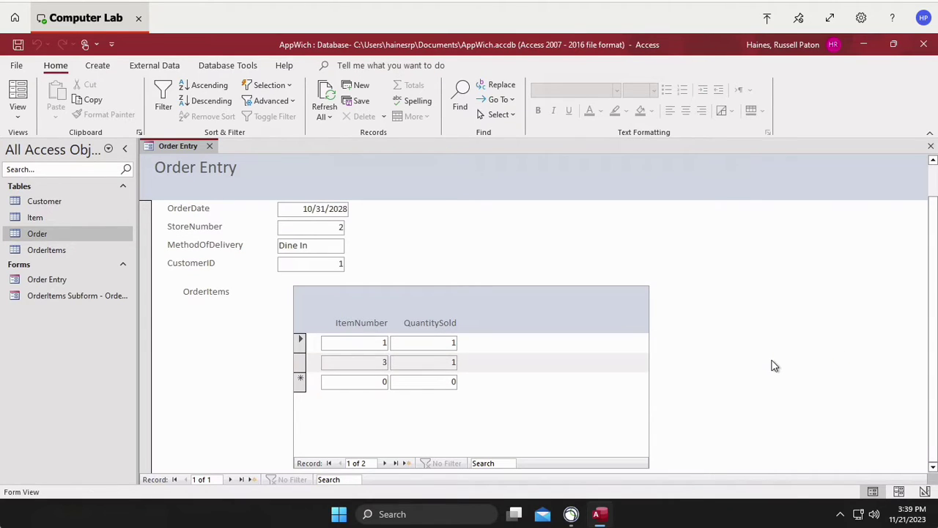
pyautogui.scroll(1, 775, 365)
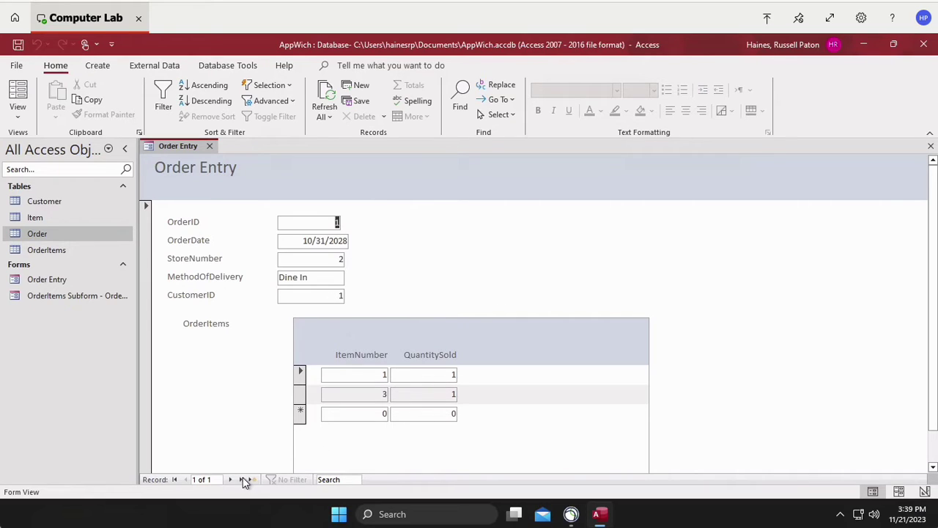
pyautogui.scroll(-1, 660, 396)
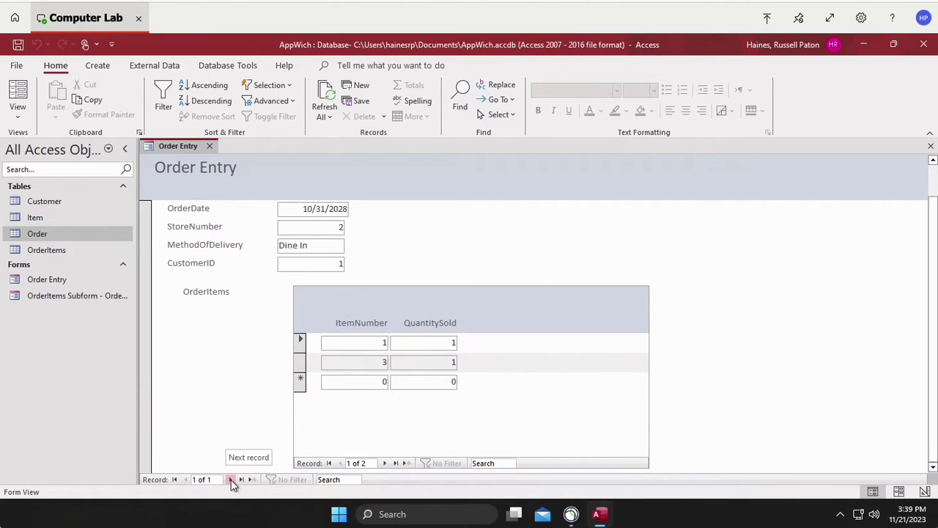
pyautogui.click(231, 480)
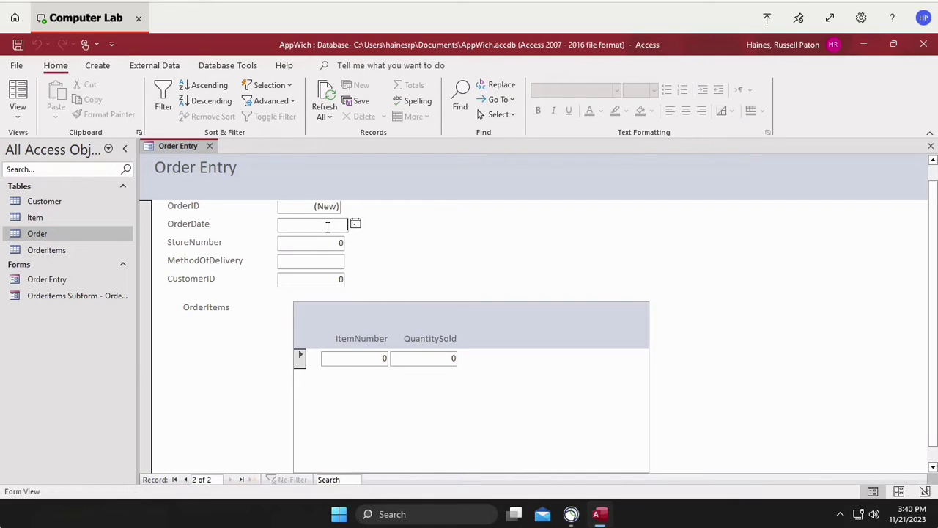
pyautogui.write('12/25/2028')
pyautogui.moveTo(318, 244); pyautogui.dragTo(372, 245)
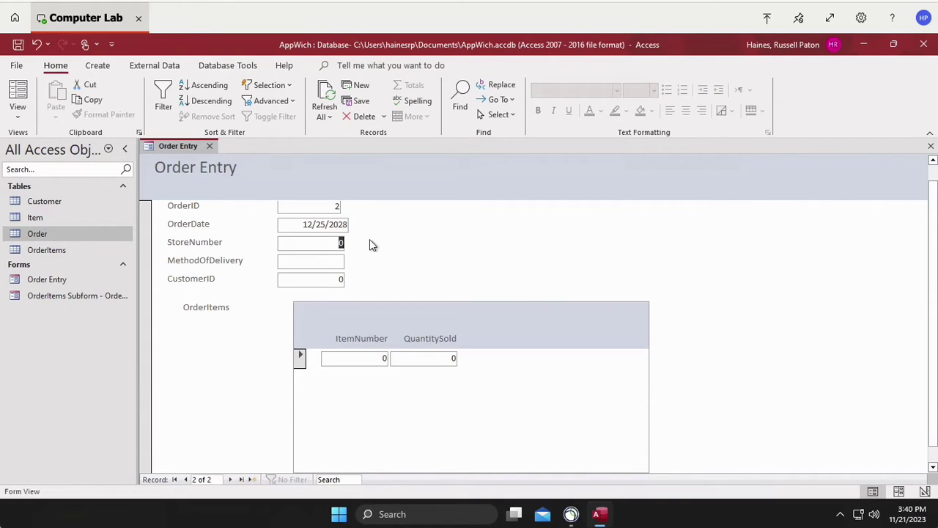
pyautogui.write('1')
pyautogui.click(337, 259)
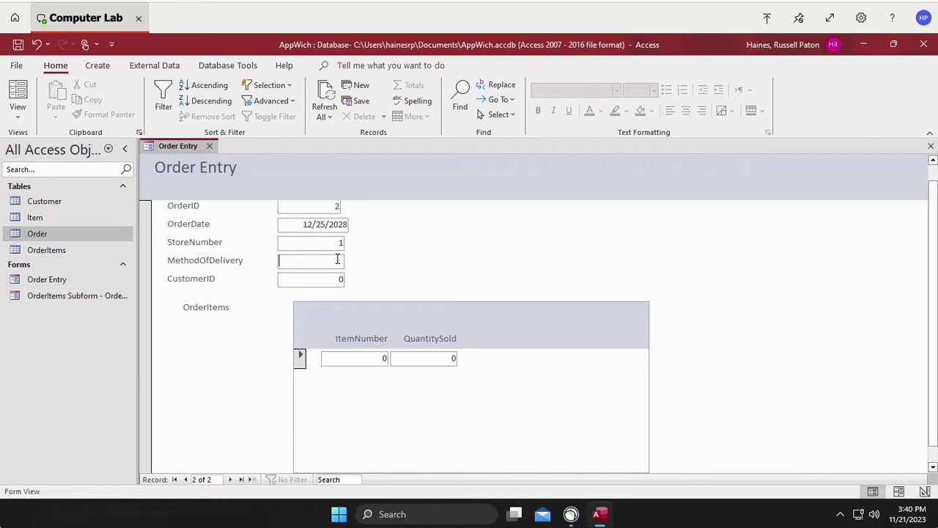
pyautogui.write('Delivery')
pyautogui.moveTo(336, 280); pyautogui.dragTo(364, 272)
pyautogui.write('2')
# Enter two order items in the subform: item number 2 with quantity 2, and item number 3 with quantity 2
pyautogui.click(383, 357)
pyautogui.doubleClick(384, 358)
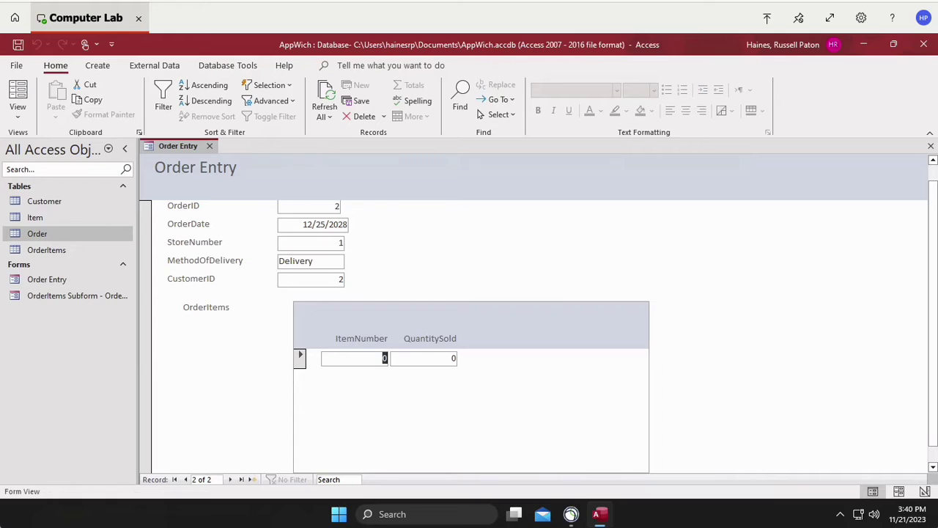
pyautogui.write('2')
pyautogui.press('Tab')
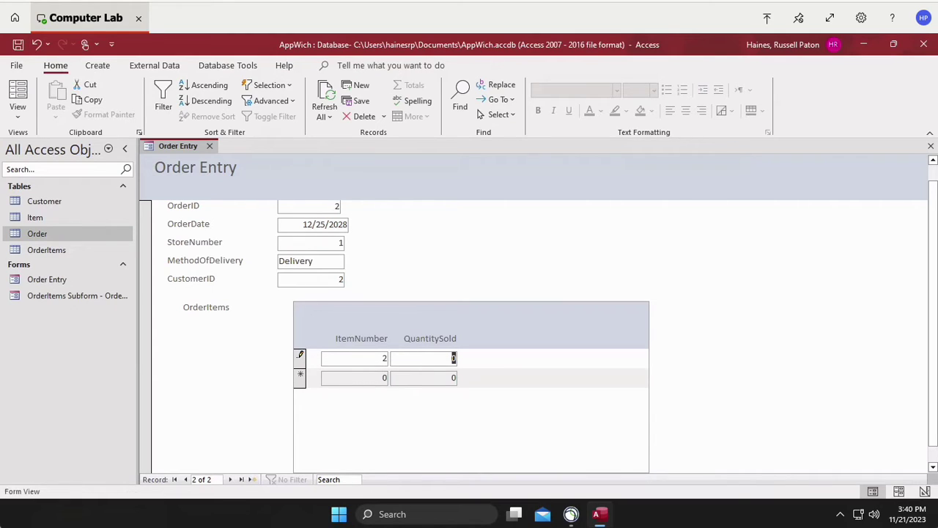
pyautogui.write('2')
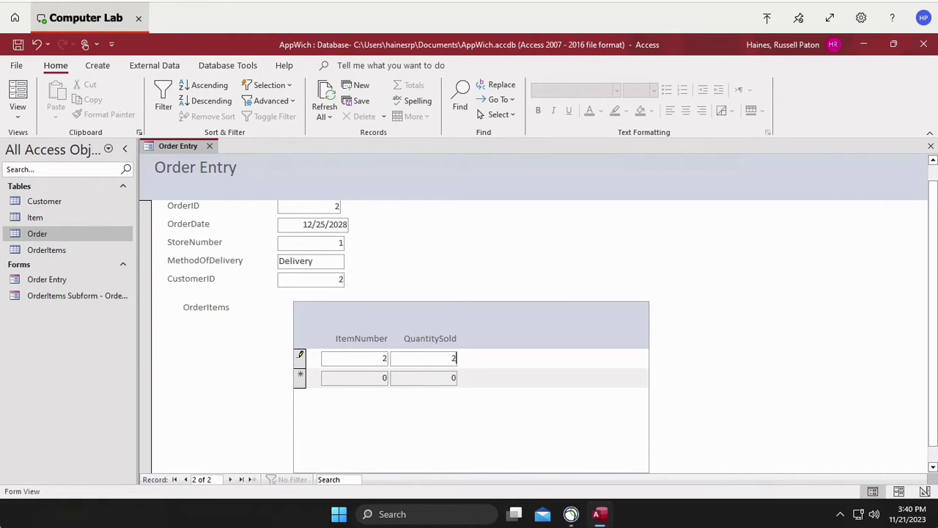
pyautogui.press('Tab')
pyautogui.write('3')
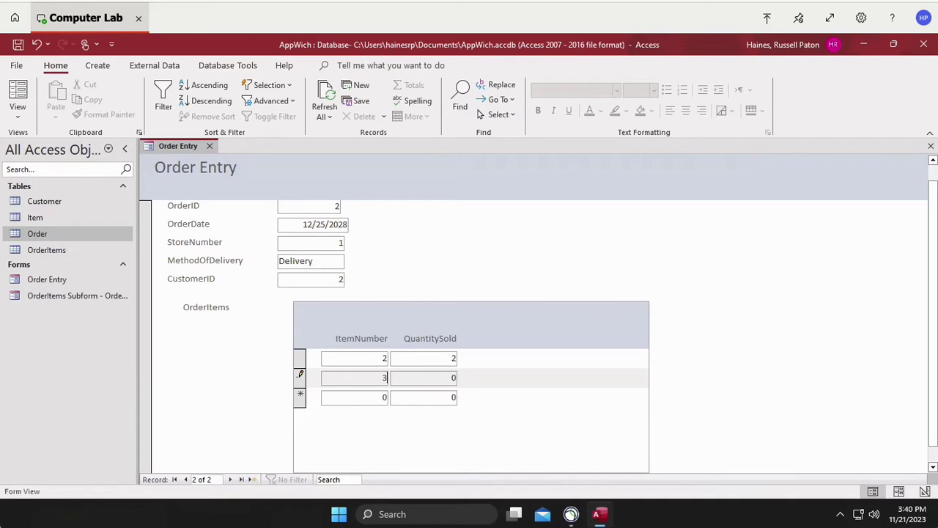
pyautogui.press('Tab')
pyautogui.write('2')
pyautogui.press('Tab')
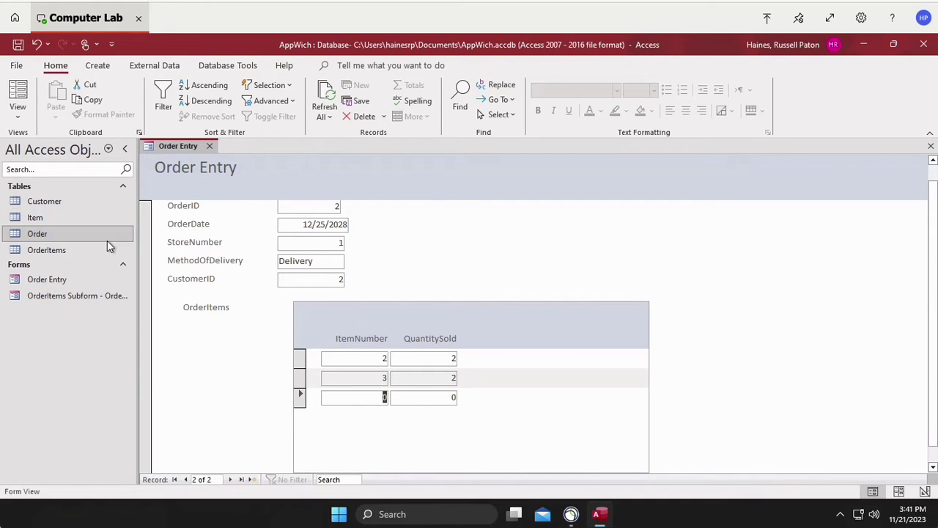
# Check the new order's records in the Order and OrderItems tables, and return to the Order Entry form
pyautogui.doubleClick(40, 233)
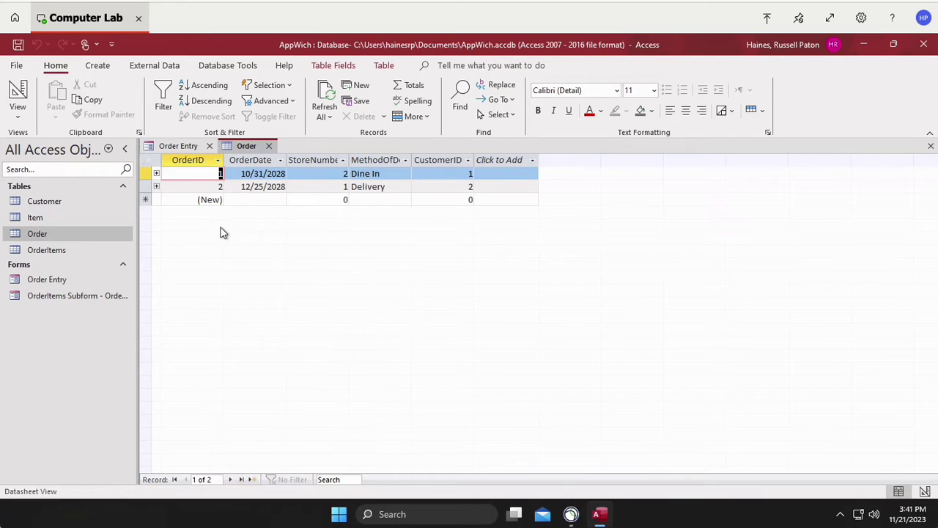
pyautogui.doubleClick(46, 252)
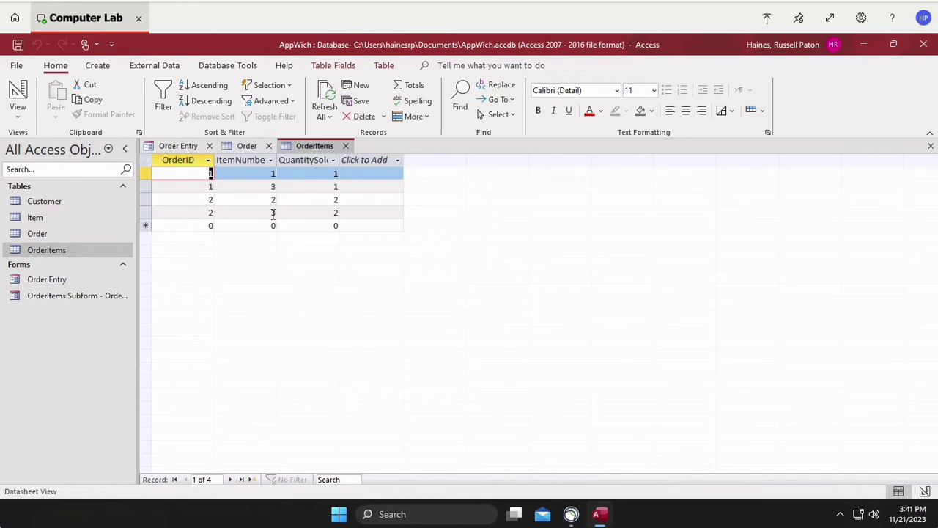
pyautogui.click(173, 147)
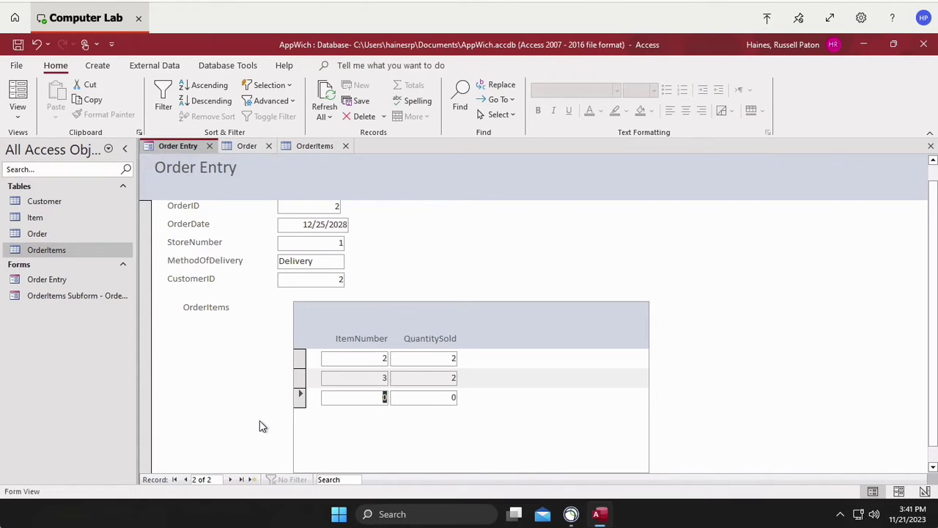
# Switch the Order Entry form to Design View and center the text of the ItemNumber and QuantitySold labels in the subform header
pyautogui.click(18, 120)
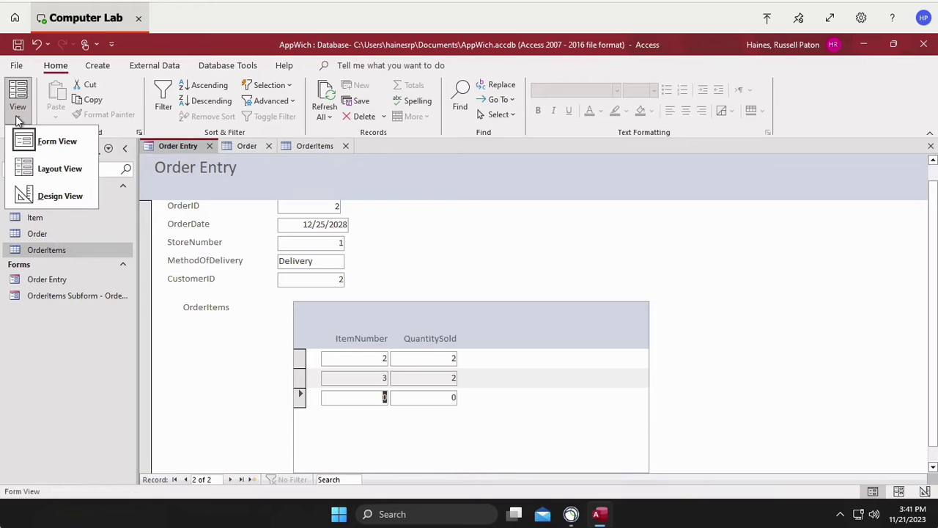
pyautogui.click(59, 196)
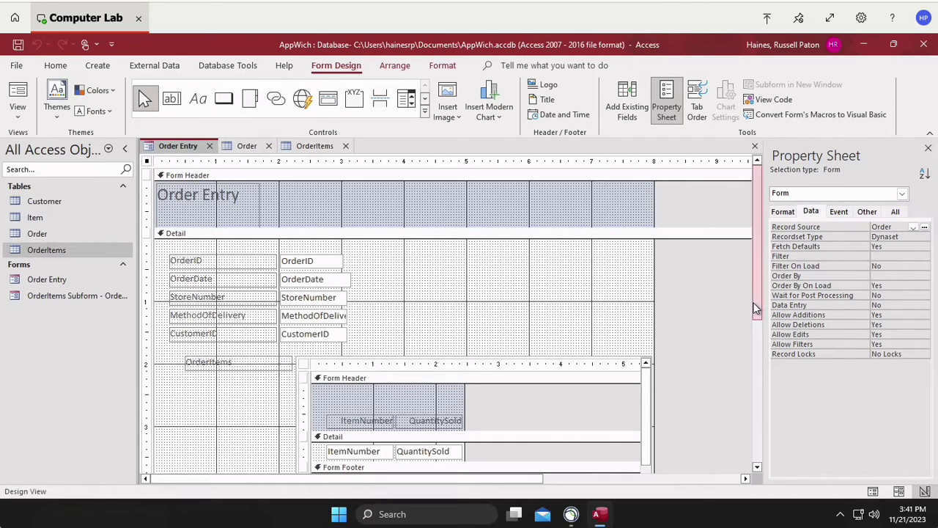
pyautogui.moveTo(755, 315); pyautogui.dragTo(747, 360)
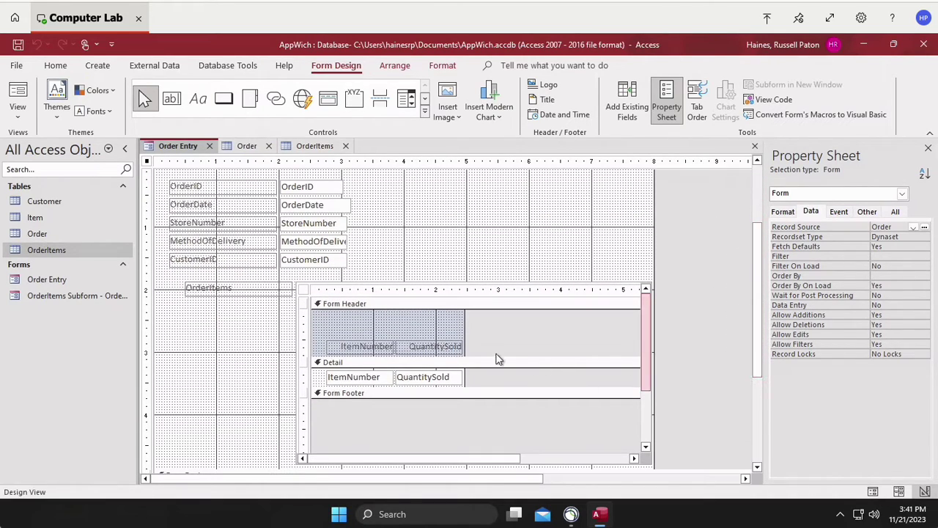
pyautogui.click(409, 348)
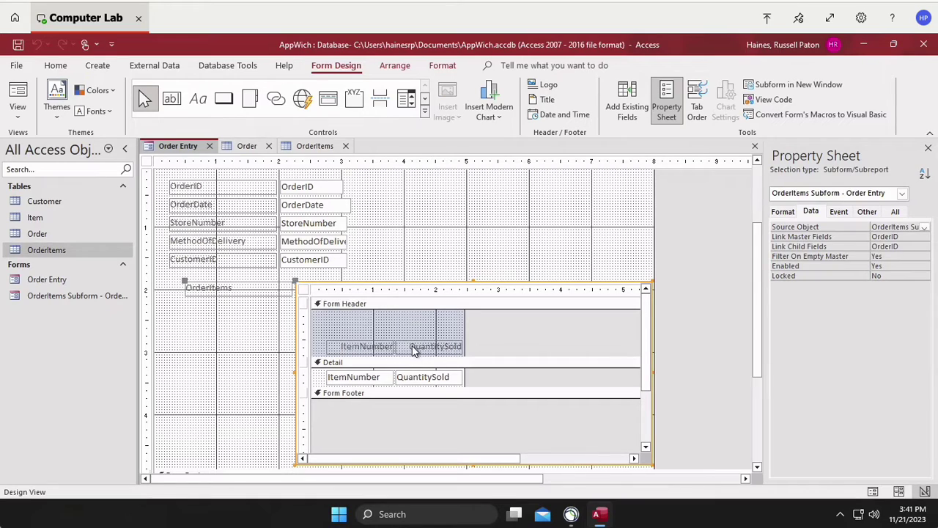
pyautogui.click(413, 346)
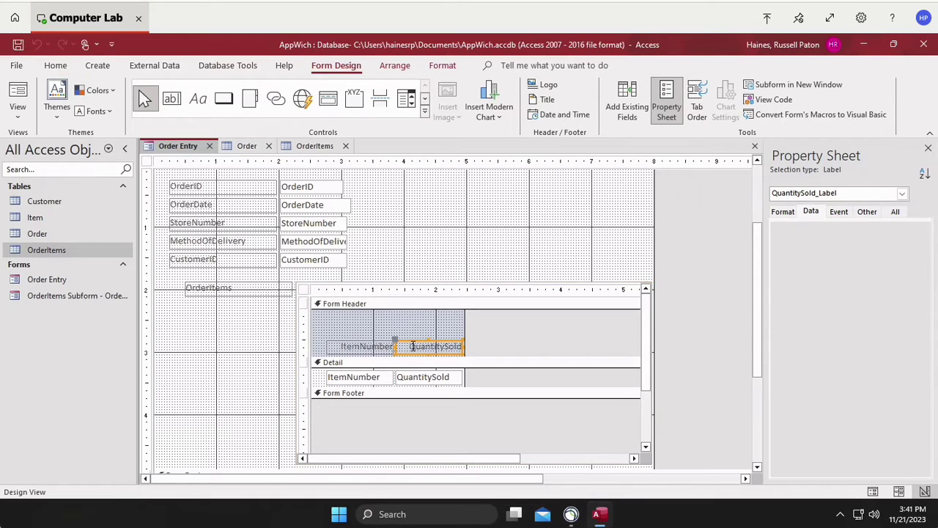
pyautogui.keyDown('shift'); pyautogui.click(358, 348); pyautogui.keyUp('shift')
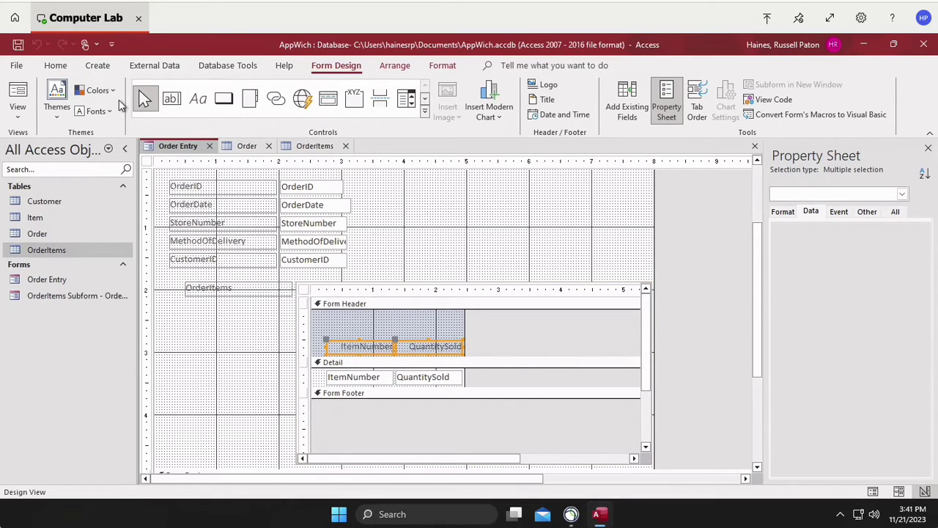
pyautogui.click(443, 67)
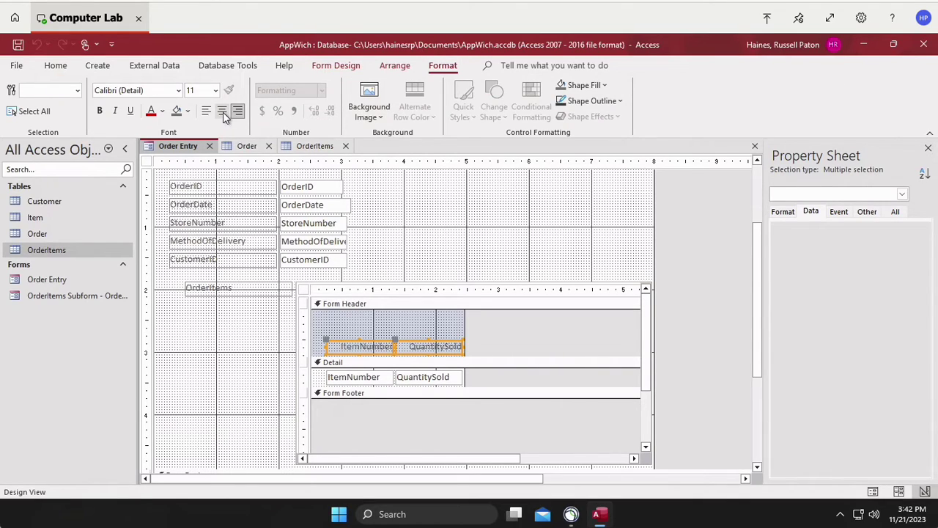
pyautogui.click(223, 114)
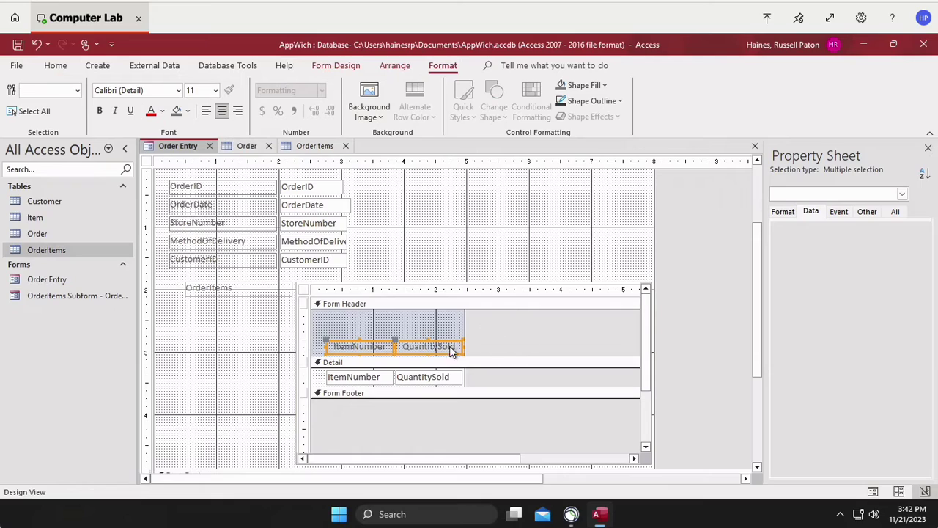
# Change the ItemNumber label in the subform header to "Item #"
pyautogui.click(408, 329)
pyautogui.click(351, 348)
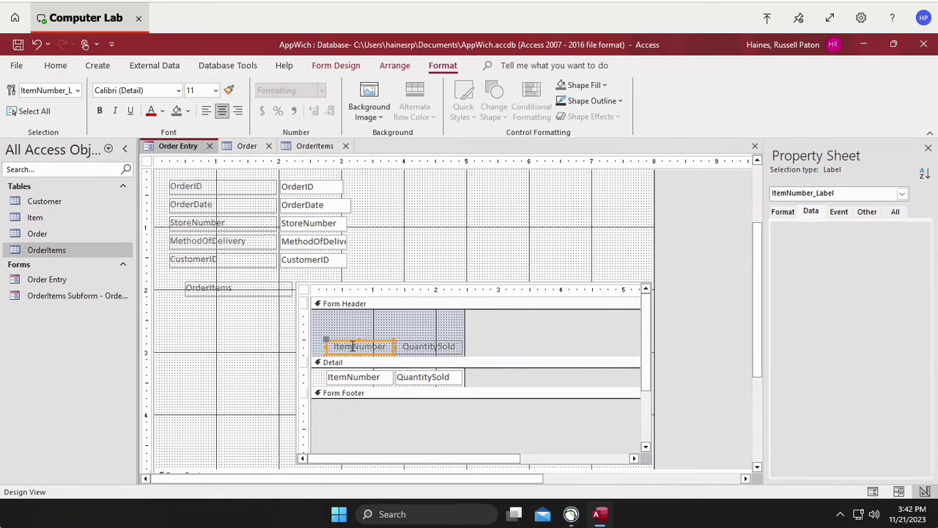
pyautogui.click(354, 347)
pyautogui.hotkey('shift', 'Right')
pyautogui.hotkey('shift', 'Right')
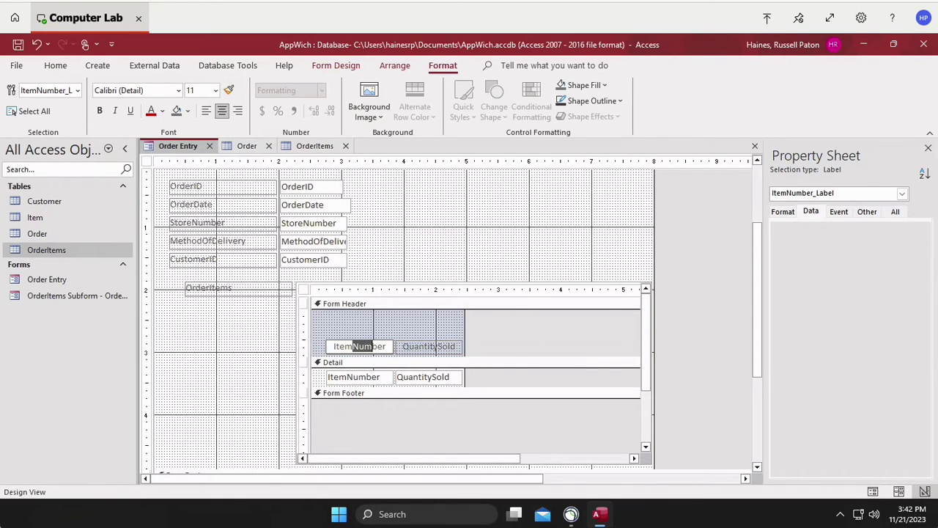
pyautogui.hotkey('shift', 'Right')
pyautogui.hotkey('shift', 'Right')
pyautogui.write('ID')
pyautogui.press('BackSpace')
# Shorten the QuantitySold label in the subform header to "Quantity"
pyautogui.click(437, 346)
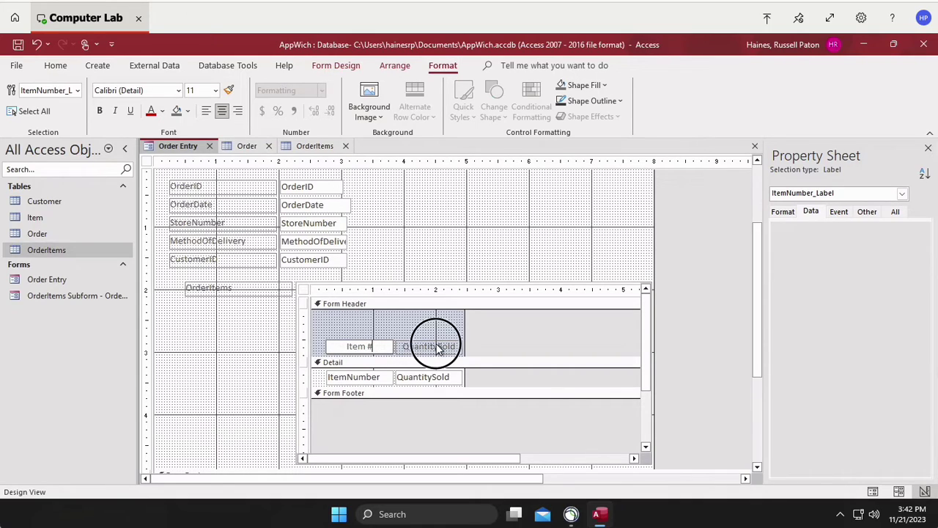
pyautogui.click(438, 346)
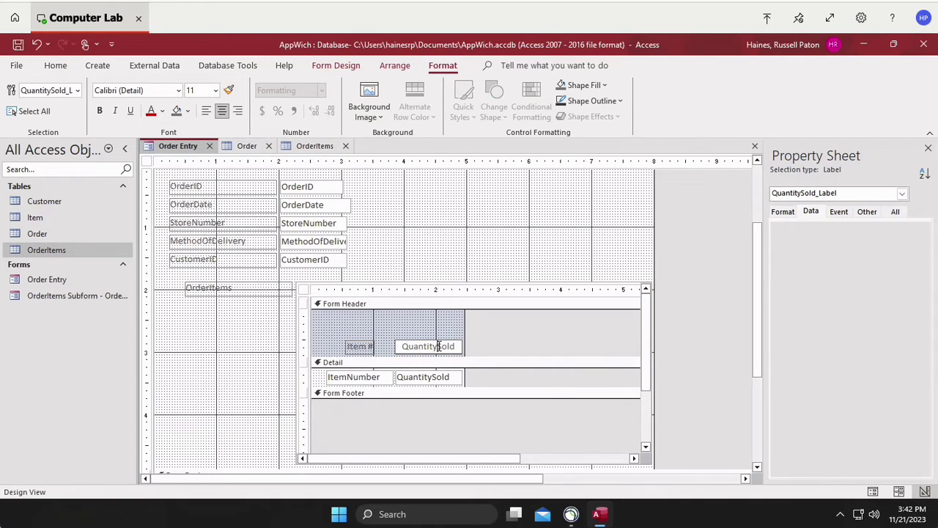
pyautogui.moveTo(439, 346); pyautogui.dragTo(452, 346)
pyautogui.press('BackSpace')
pyautogui.click(499, 337)
# Move the Item # and Quantity labels up to the top of the subform header and shrink the header to their height
pyautogui.click(433, 349)
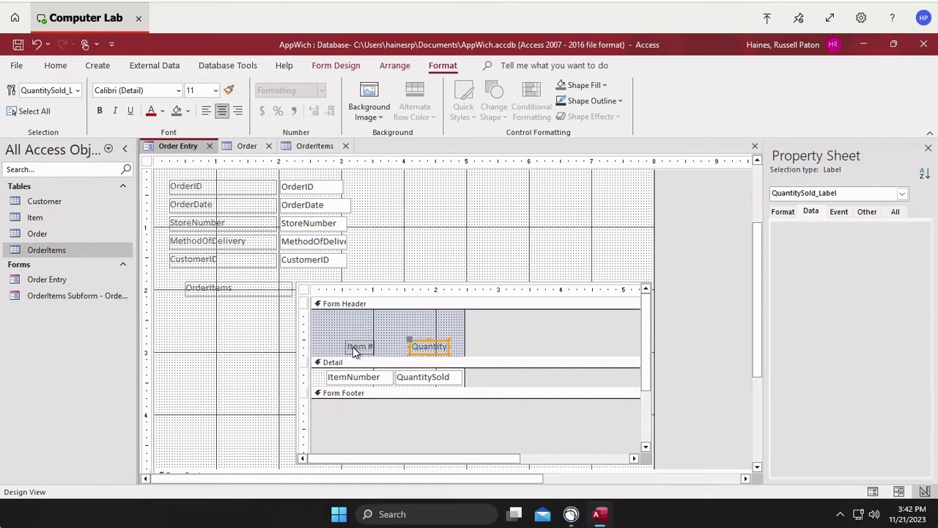
pyautogui.keyDown('shift'); pyautogui.click(359, 349); pyautogui.keyUp('shift')
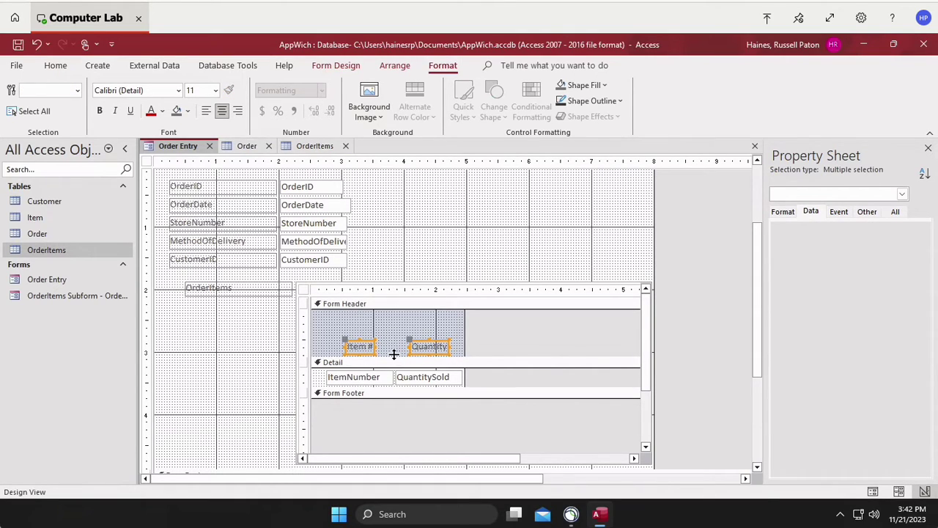
pyautogui.press('Up')
pyautogui.press('Up')
pyautogui.press('Up')
pyautogui.press('Up')
pyautogui.press('Up')
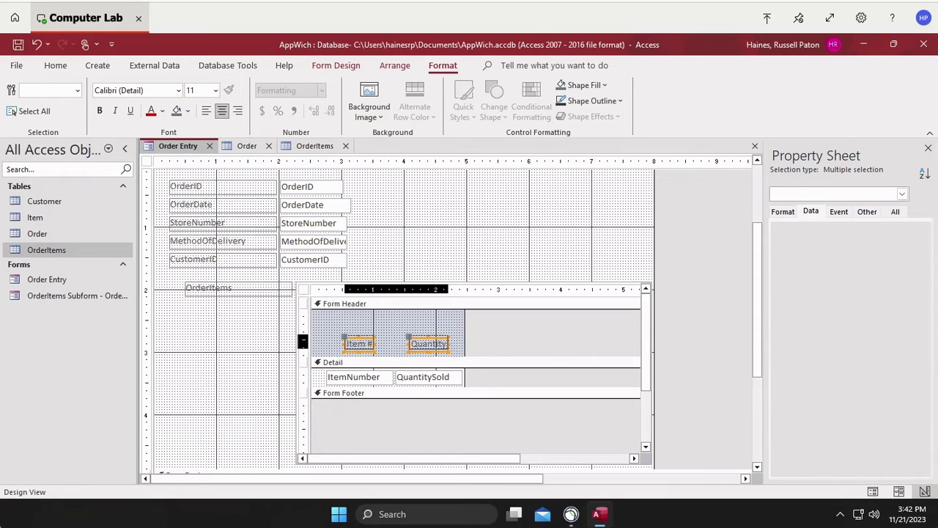
pyautogui.press('Up')
pyautogui.press('Up')
pyautogui.press('Up')
pyautogui.press('Up')
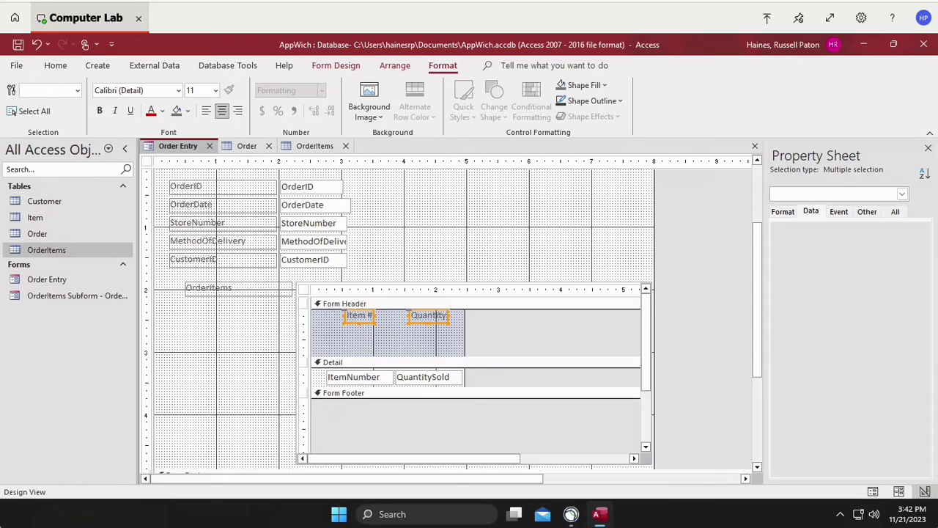
pyautogui.moveTo(416, 357); pyautogui.dragTo(415, 318)
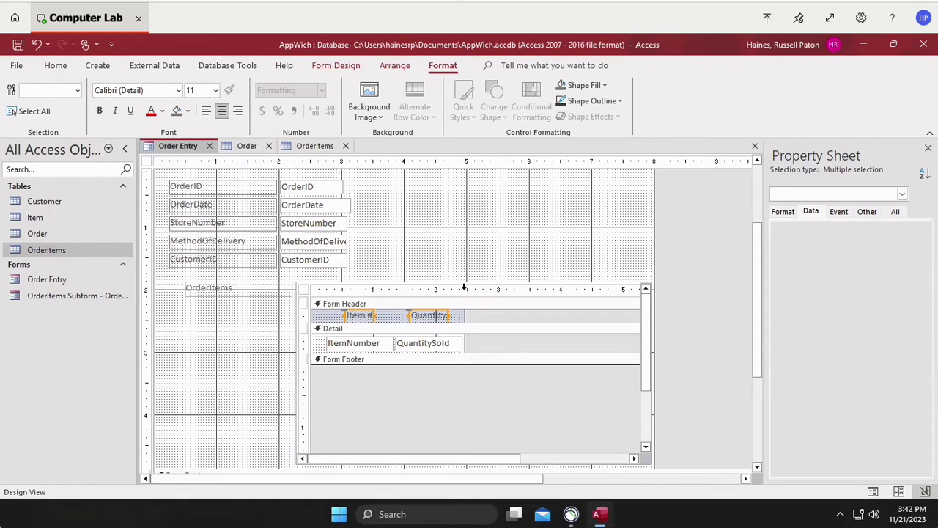
# Move the OrderItems label directly above the subform and change its text to "Add Items to this Order"
pyautogui.click(216, 292)
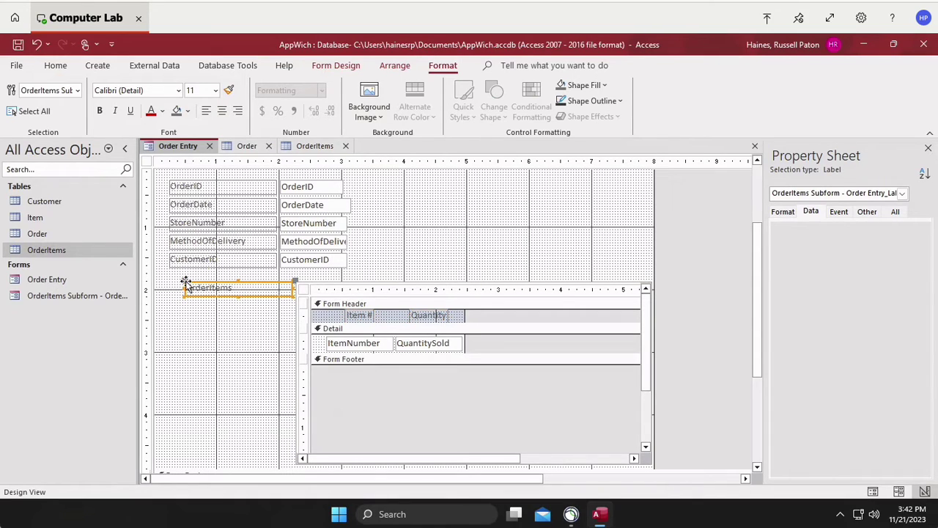
pyautogui.moveTo(187, 284); pyautogui.dragTo(297, 271)
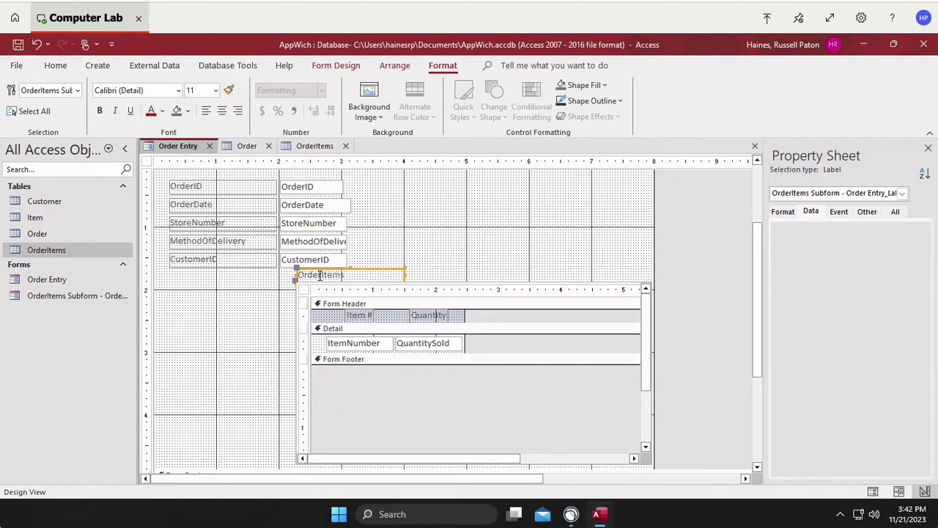
pyautogui.click(322, 274)
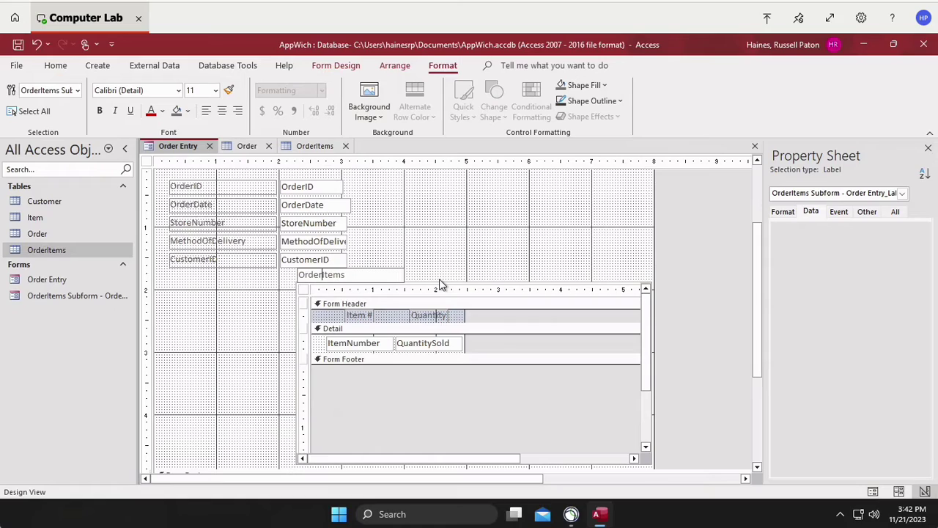
pyautogui.moveTo(345, 274); pyautogui.dragTo(303, 274)
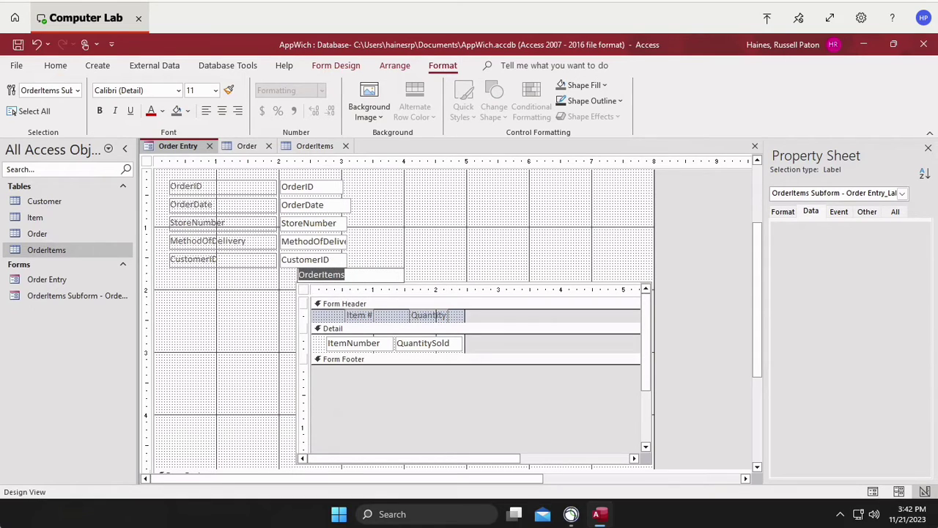
pyautogui.write('Add Items to this')
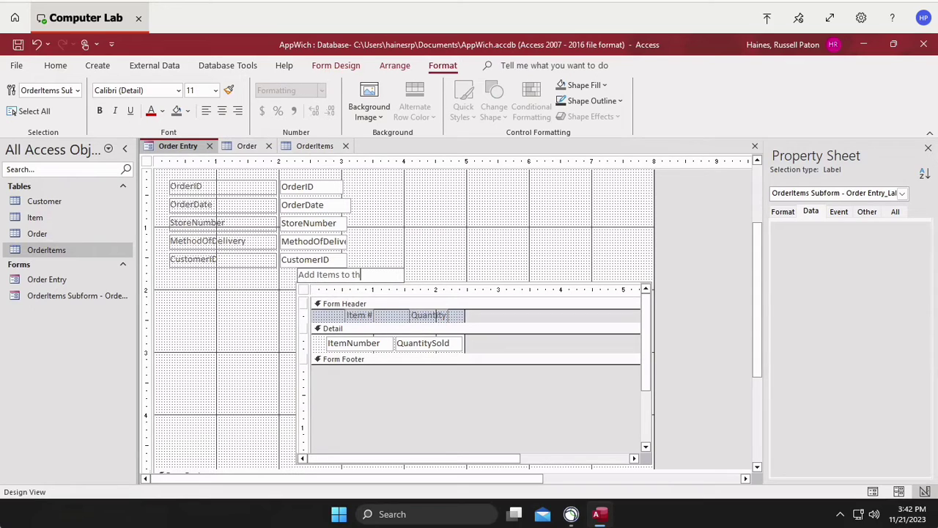
pyautogui.click(463, 272)
# Move the subform together with its label so that it lines up with the field labels below CustomerID
pyautogui.click(418, 287)
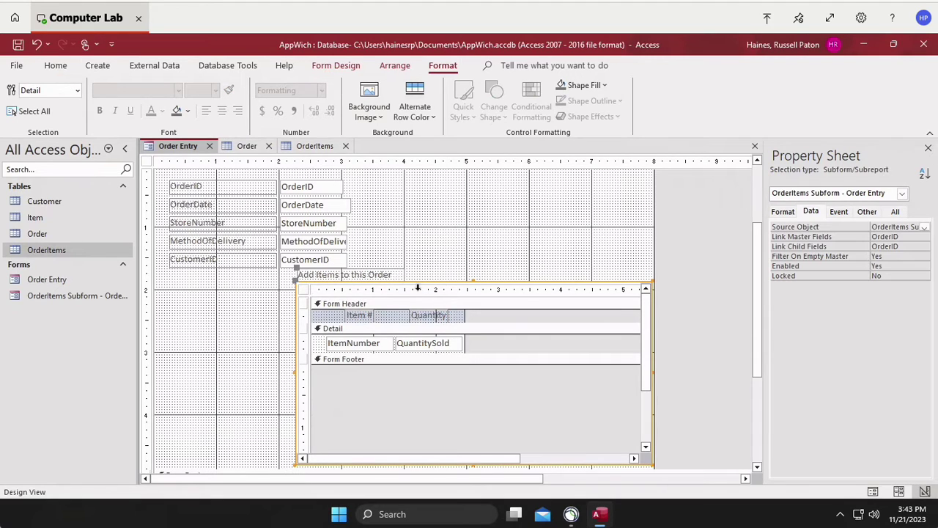
pyautogui.moveTo(421, 285); pyautogui.dragTo(293, 293)
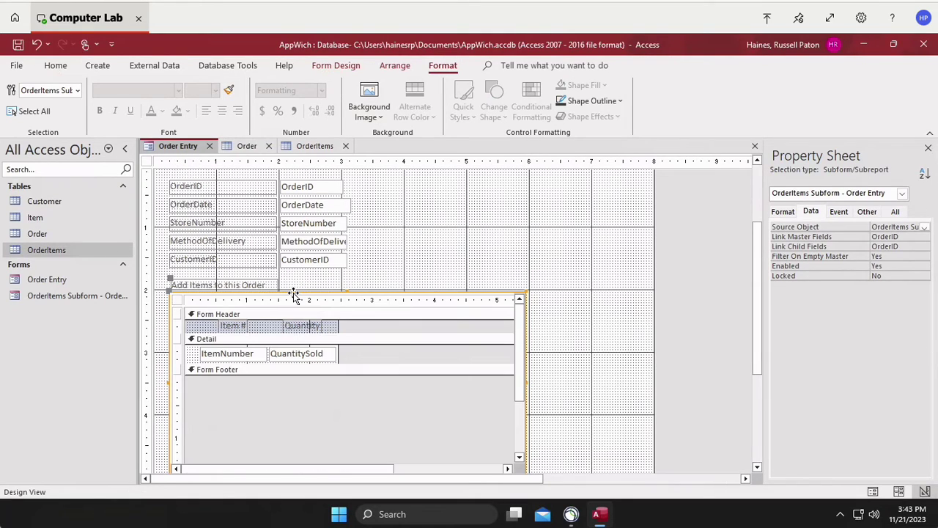
# Shrink the subform to about 4.3 inches wide and 2.2 inches high and reduce the Detail section to fit it
pyautogui.click(756, 465)
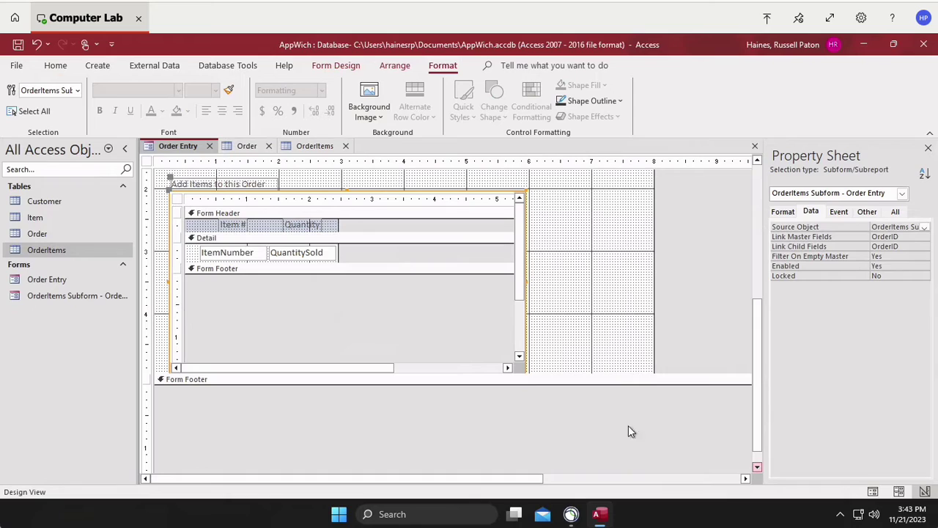
pyautogui.click(525, 371)
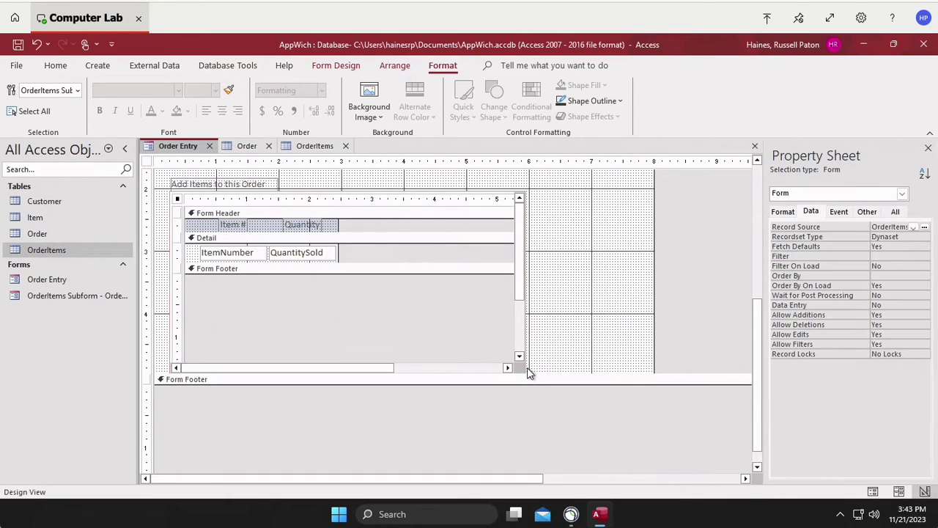
pyautogui.moveTo(533, 373); pyautogui.dragTo(534, 387)
pyautogui.click(522, 373)
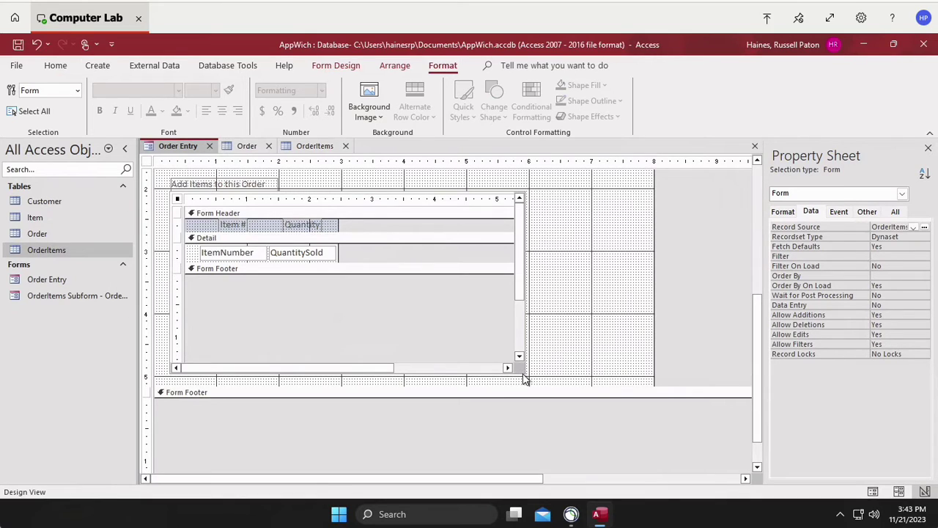
pyautogui.click(415, 370)
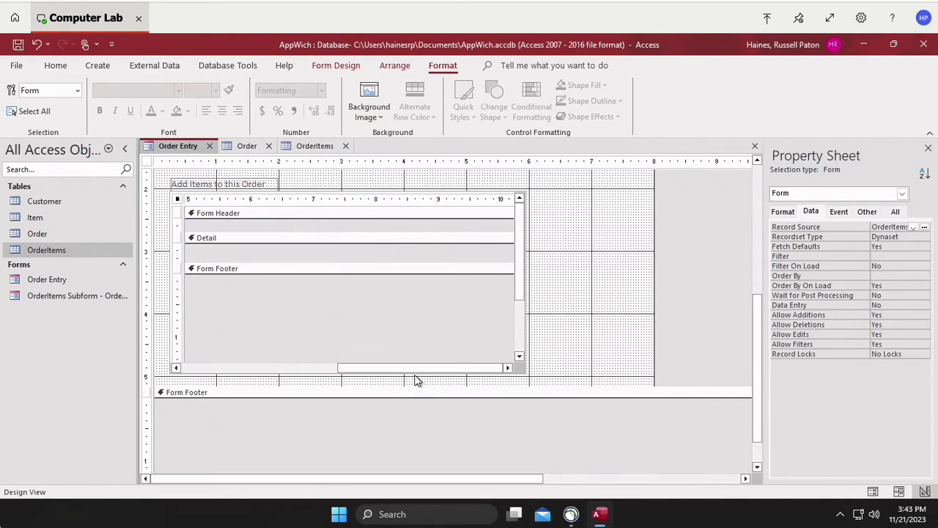
pyautogui.click(317, 378)
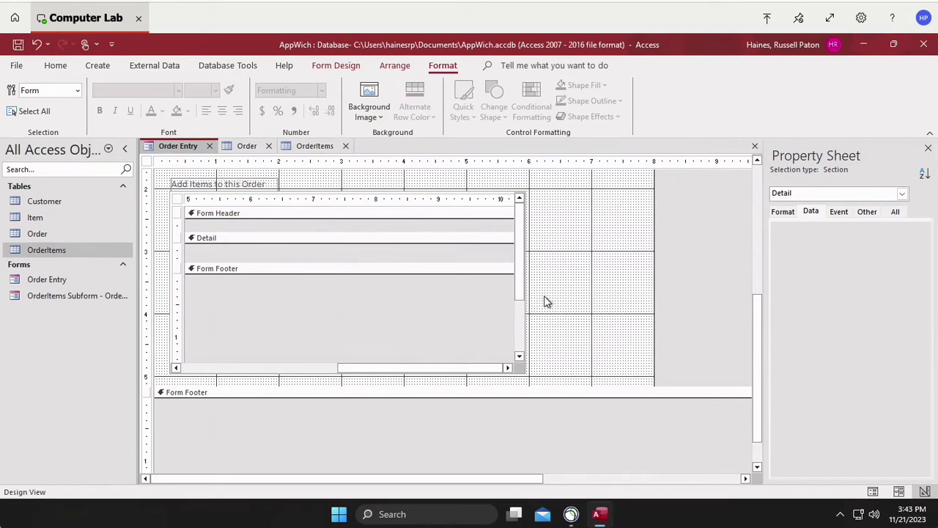
pyautogui.click(523, 359)
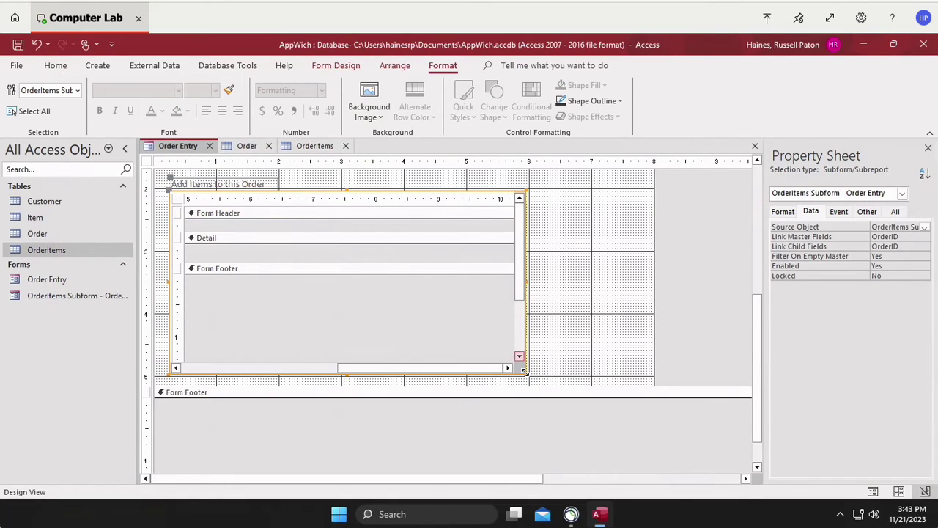
pyautogui.click(519, 357)
pyautogui.moveTo(519, 357); pyautogui.dragTo(438, 329)
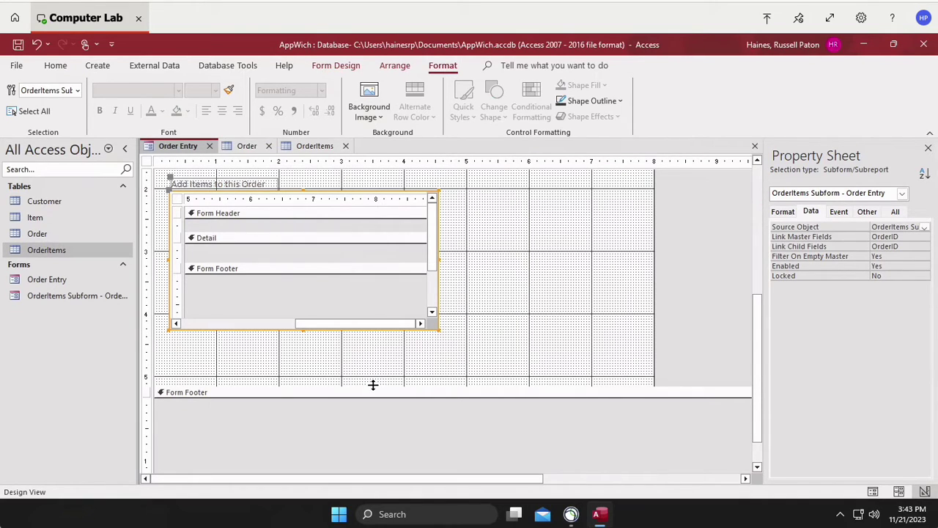
pyautogui.moveTo(373, 384); pyautogui.dragTo(373, 337)
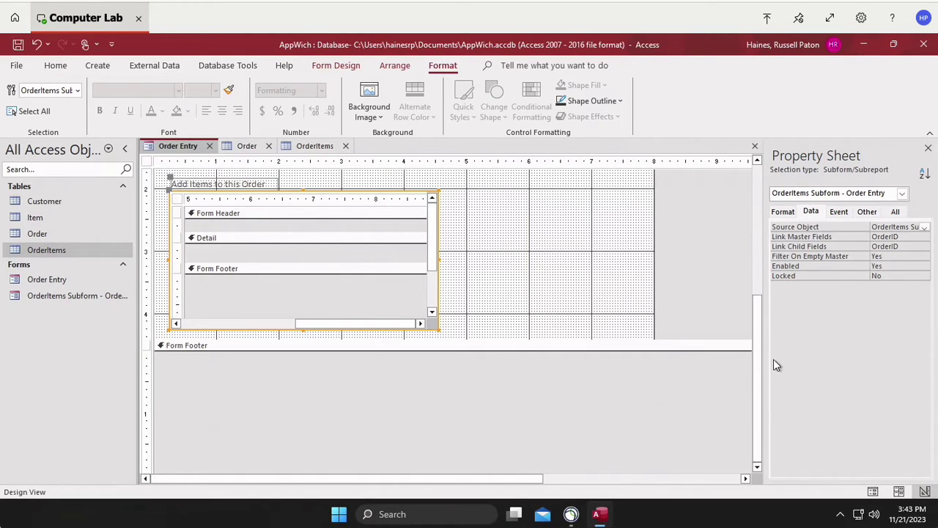
# Reduce the Order Entry title label and the form header to the title's text height, and narrow the form to about 4.9 inches
pyautogui.moveTo(760, 364); pyautogui.dragTo(758, 182)
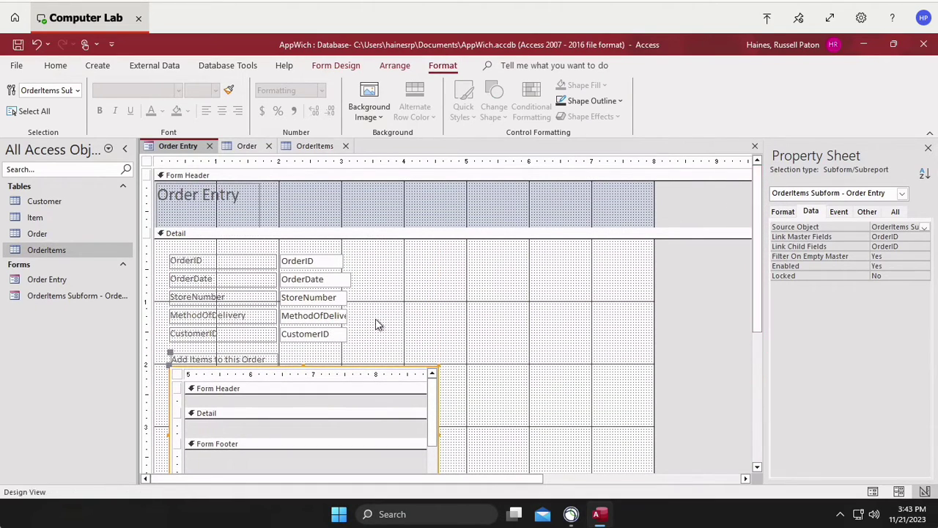
pyautogui.click(213, 219)
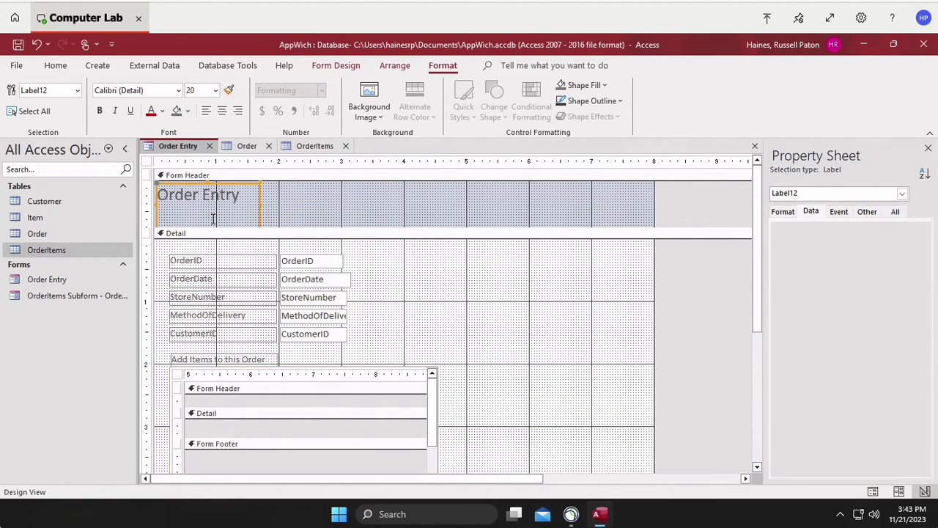
pyautogui.moveTo(268, 228); pyautogui.dragTo(261, 257)
pyautogui.click(208, 230)
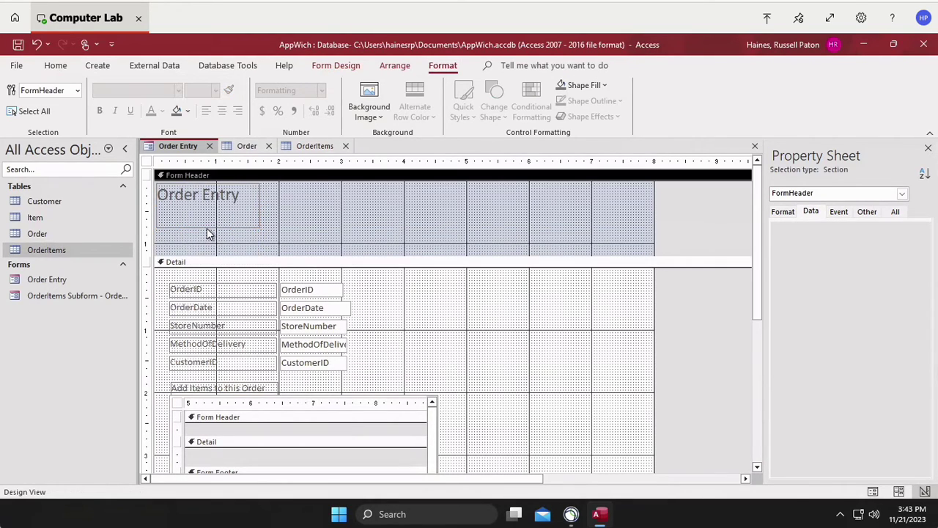
pyautogui.click(207, 227)
pyautogui.moveTo(207, 228); pyautogui.dragTo(207, 206)
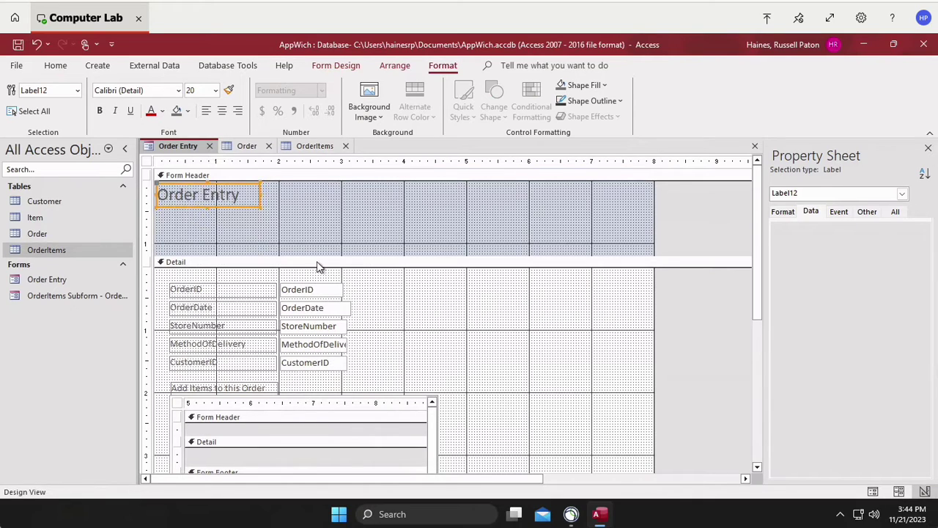
pyautogui.click(318, 264)
pyautogui.moveTo(333, 253); pyautogui.dragTo(333, 208)
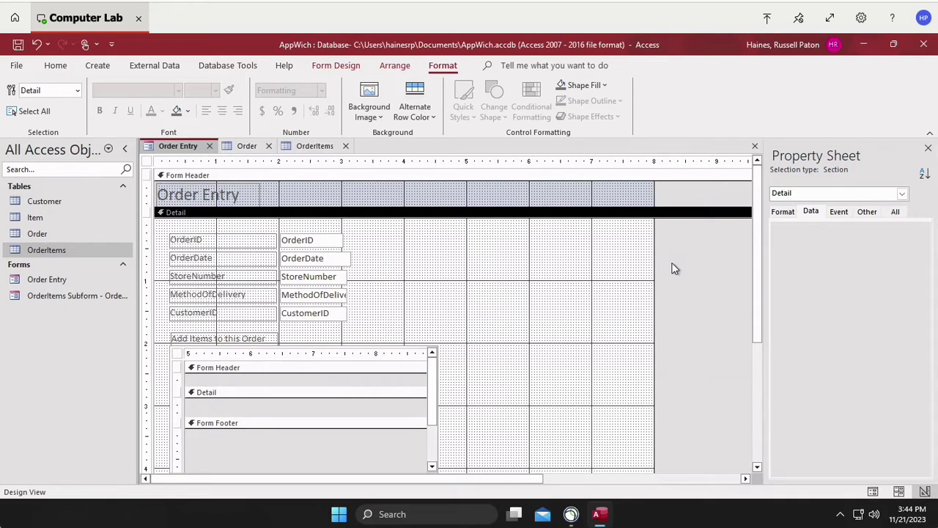
pyautogui.moveTo(655, 272); pyautogui.dragTo(461, 284)
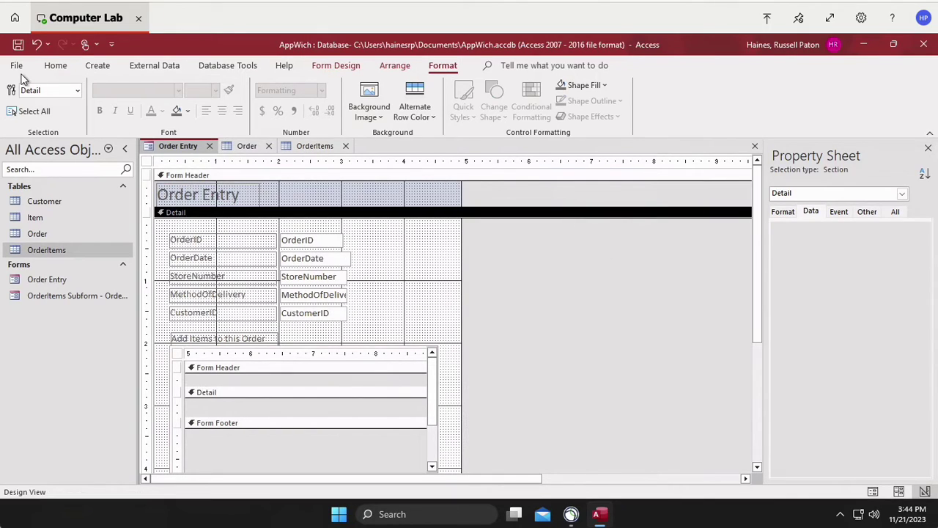
# Check the Order Entry form in Form View and close it, saving the changes to the form and its subform
pyautogui.click(55, 68)
pyautogui.click(19, 114)
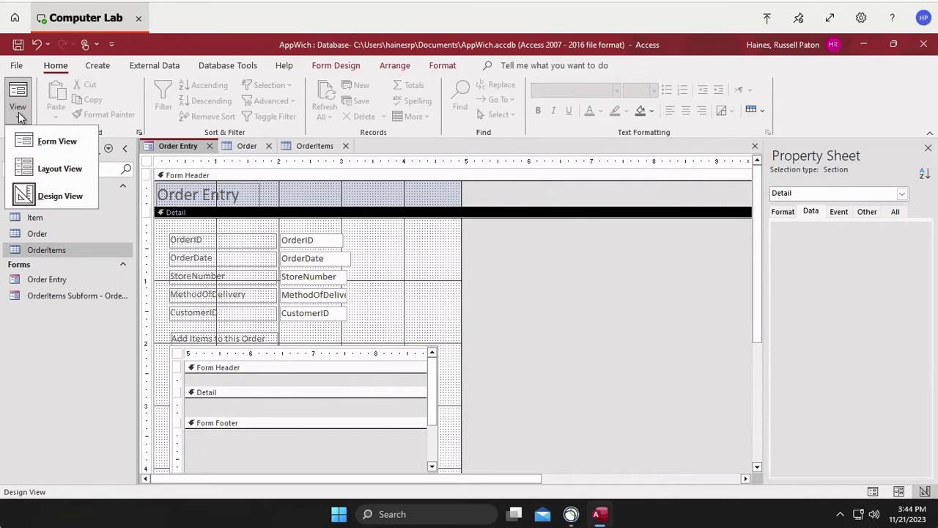
pyautogui.click(45, 141)
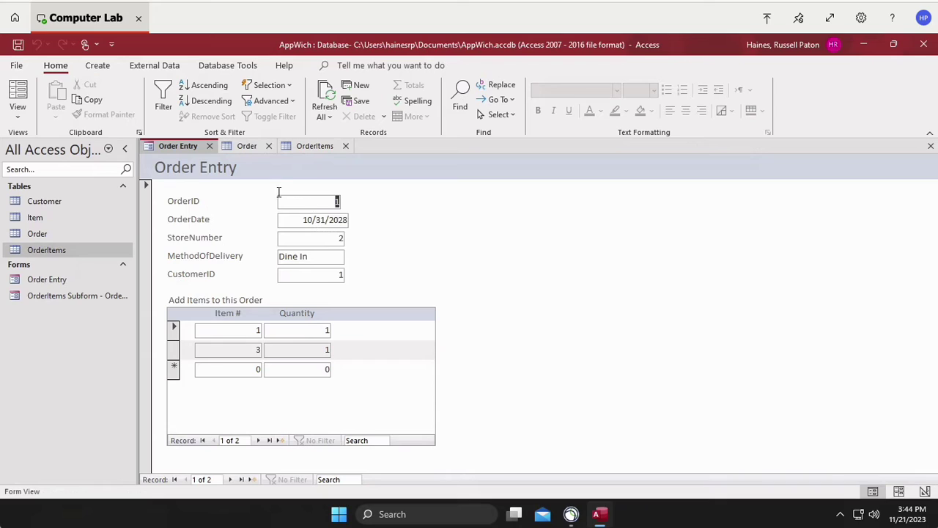
pyautogui.click(211, 146)
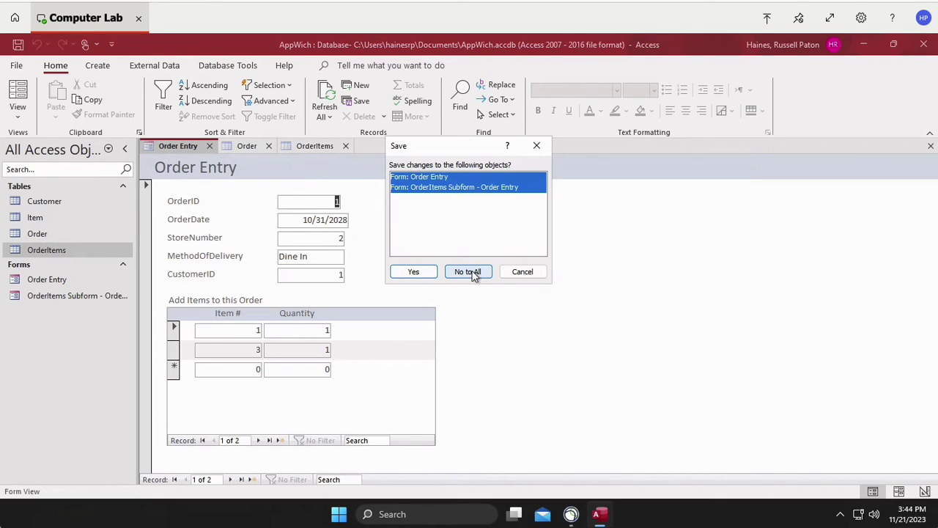
pyautogui.click(413, 272)
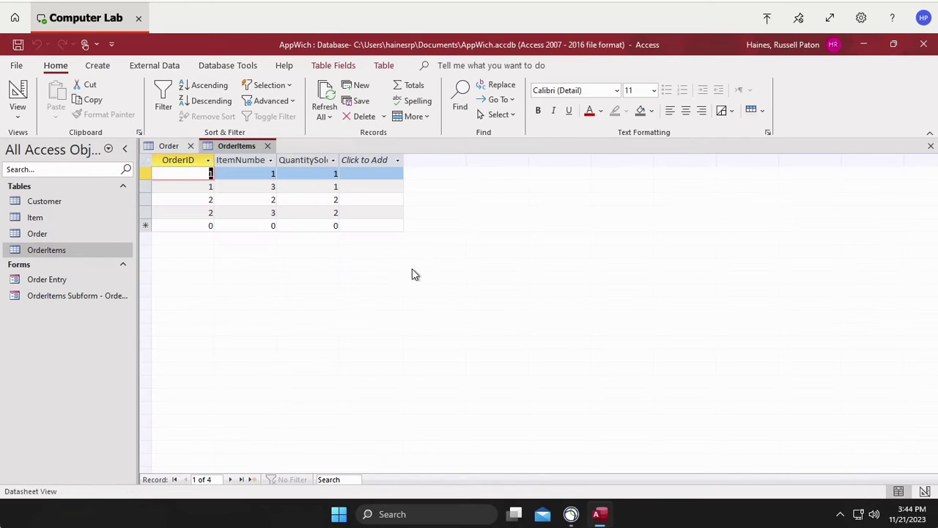
# Create a basic form from the Order table and switch it to Design View
pyautogui.click(41, 238)
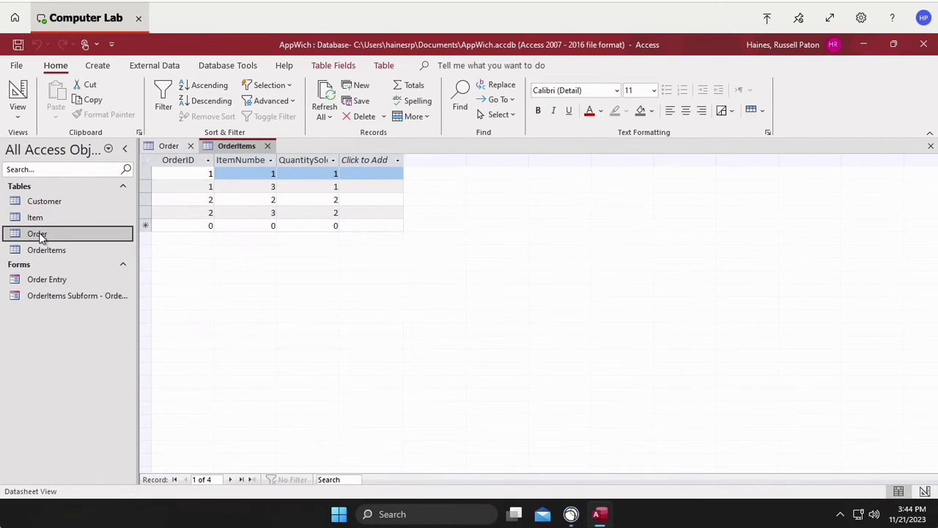
pyautogui.click(97, 65)
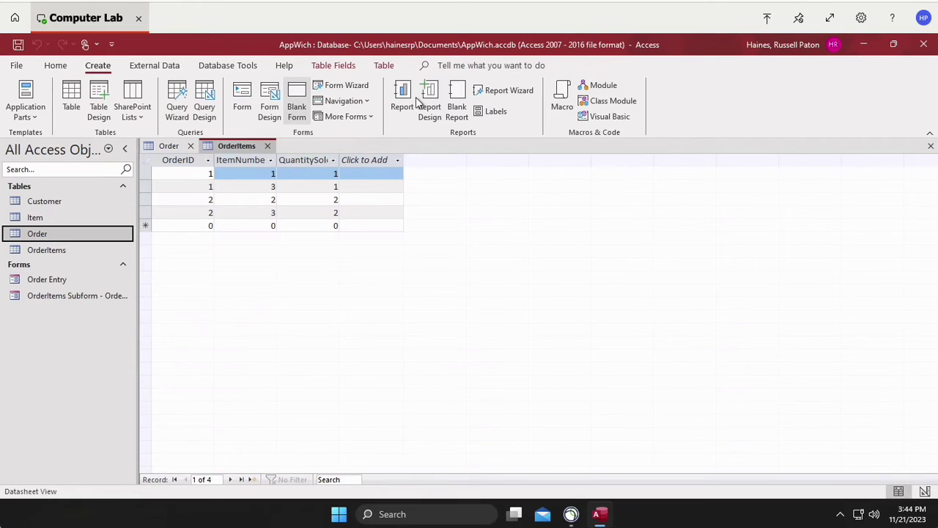
pyautogui.click(243, 99)
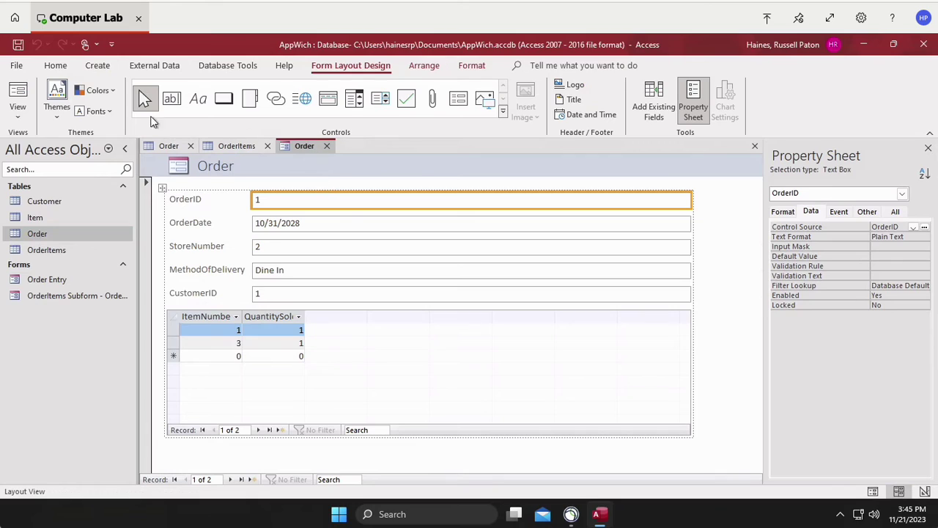
pyautogui.click(55, 65)
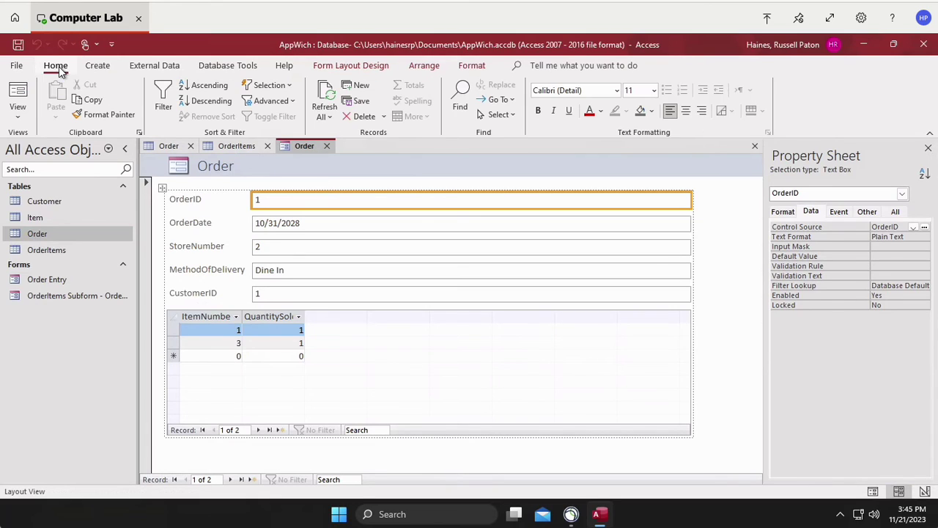
pyautogui.click(20, 116)
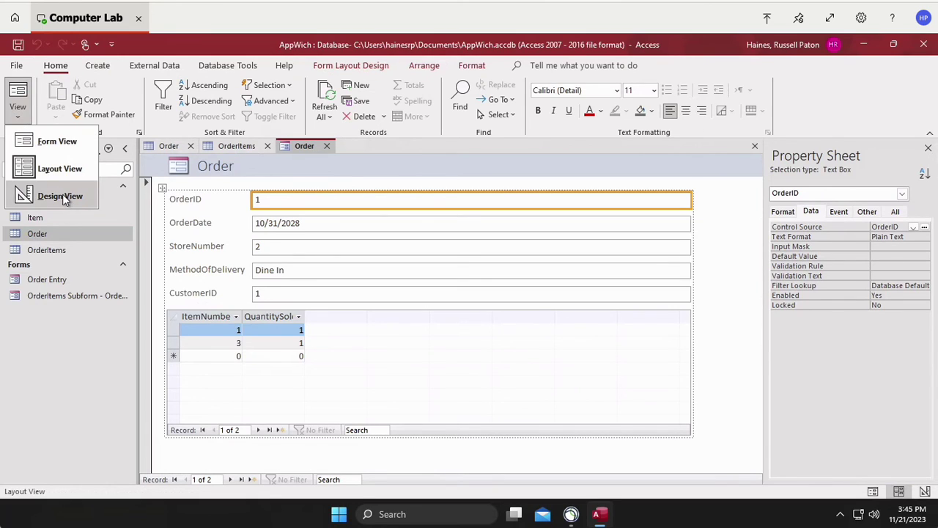
pyautogui.click(62, 195)
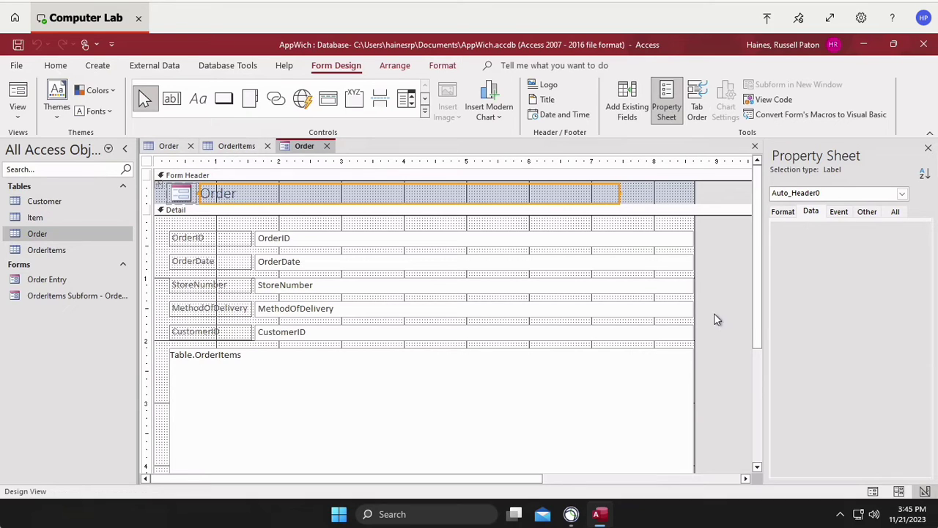
# Examine the Table.OrderItems subform's master and child link fields and its event properties in the new Order form
pyautogui.moveTo(758, 318); pyautogui.dragTo(757, 368)
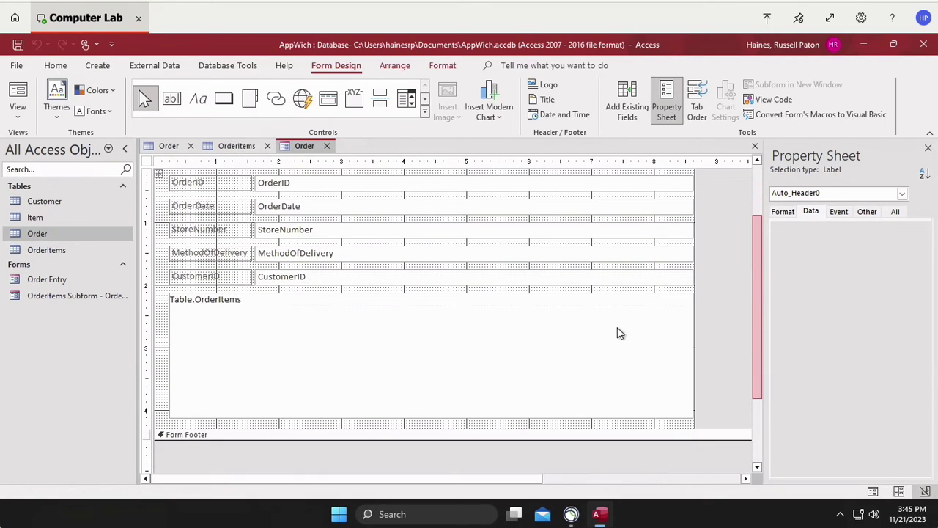
pyautogui.click(192, 304)
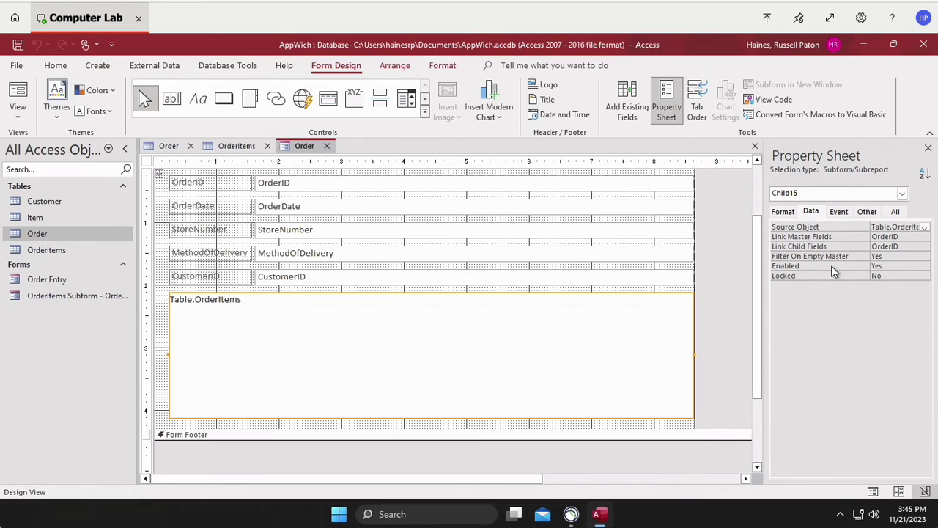
pyautogui.click(888, 237)
pyautogui.click(887, 247)
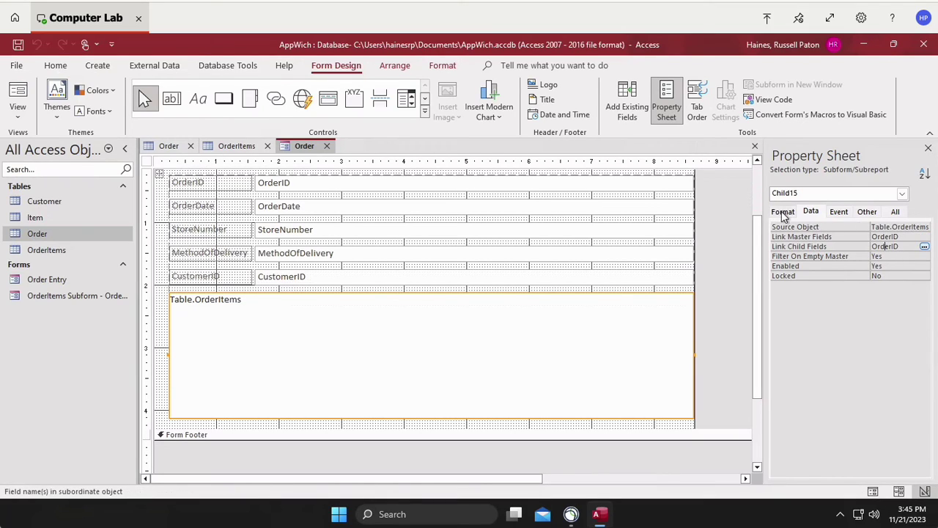
pyautogui.click(841, 213)
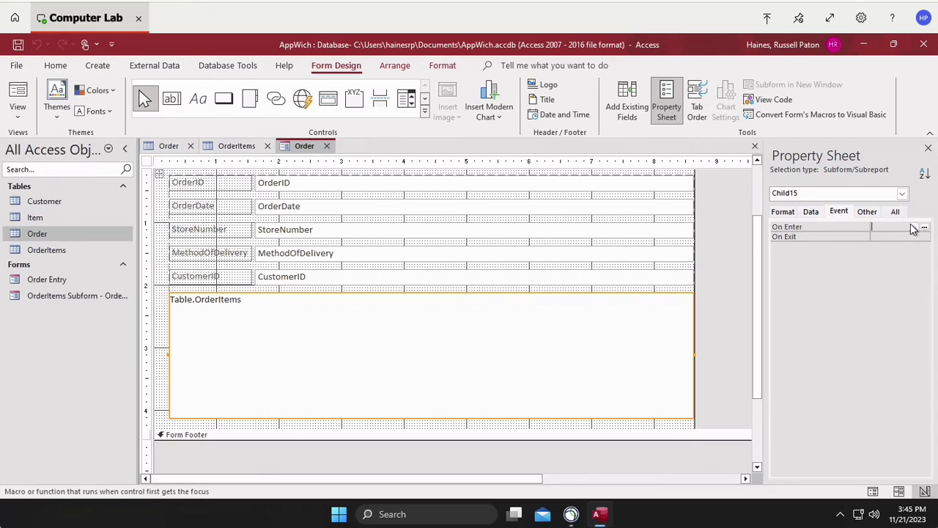
pyautogui.click(868, 301)
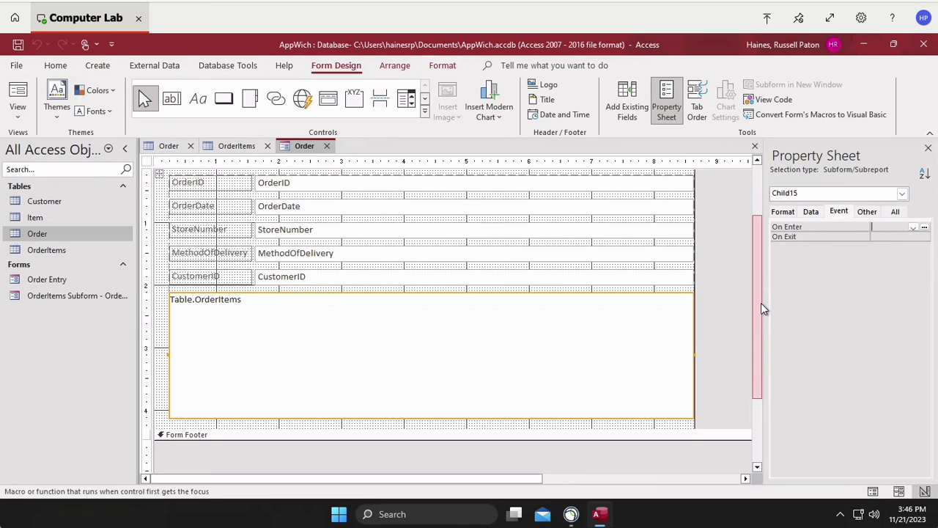
pyautogui.moveTo(757, 264); pyautogui.dragTo(752, 182)
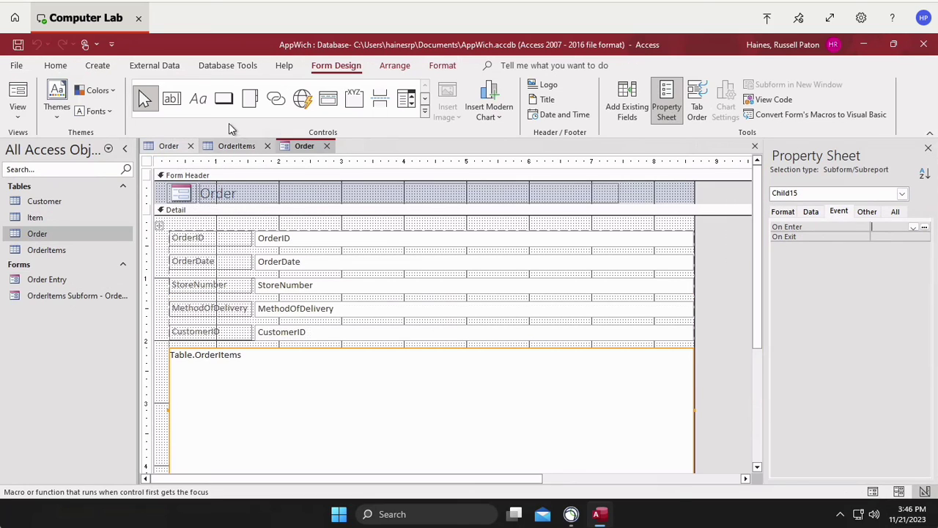